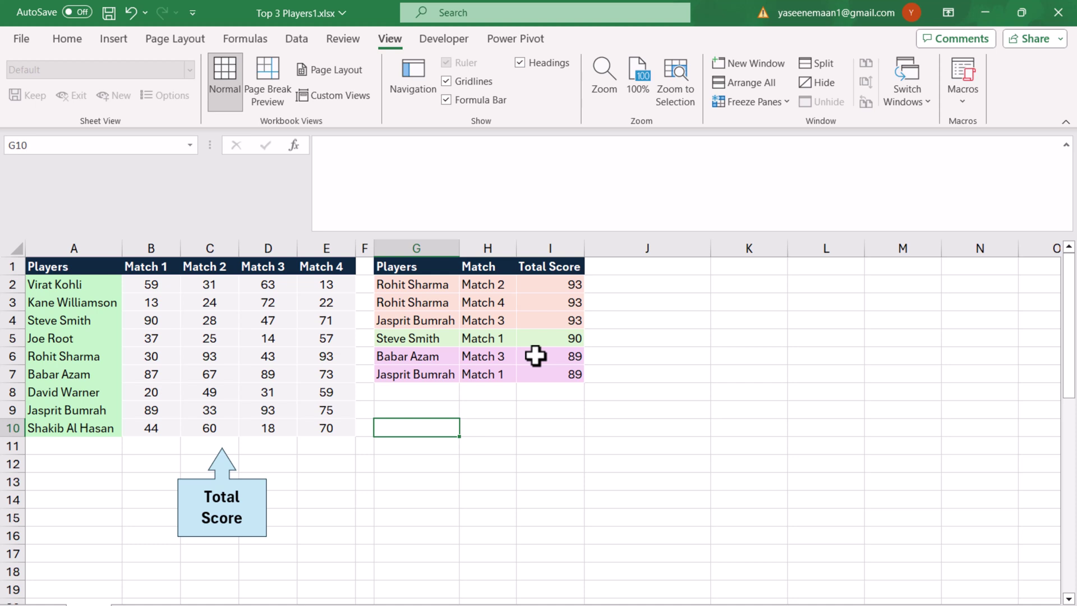
Enter =A2:A10&","&B1:E1&","&B2:E10 in G10 to spill a 9×4 grid of Player,Match,score strings.
type("=")
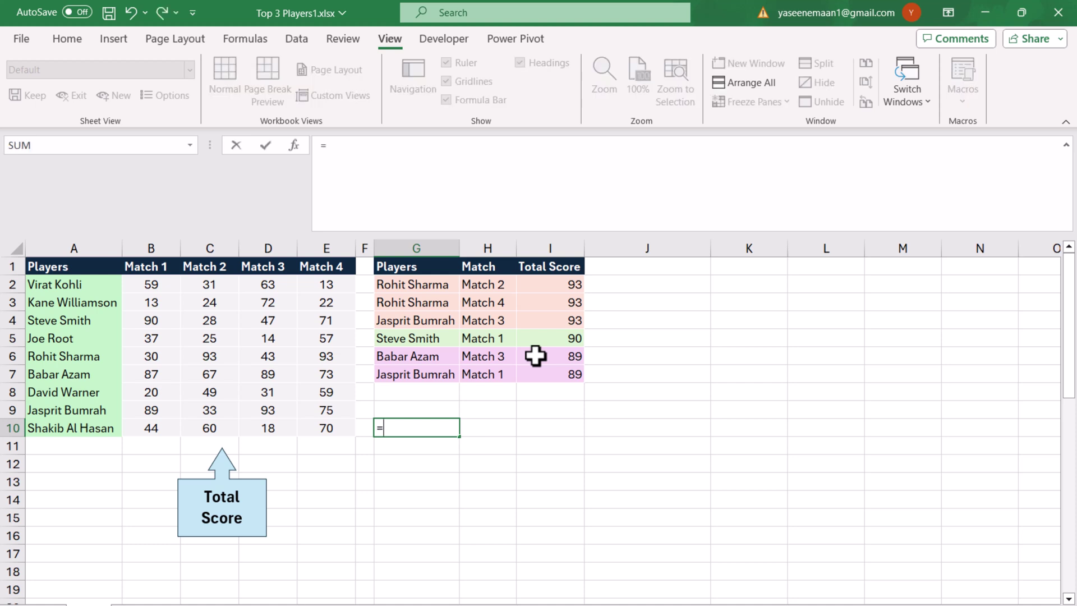
left_click_drag(90, 290, 75, 427)
type("&")
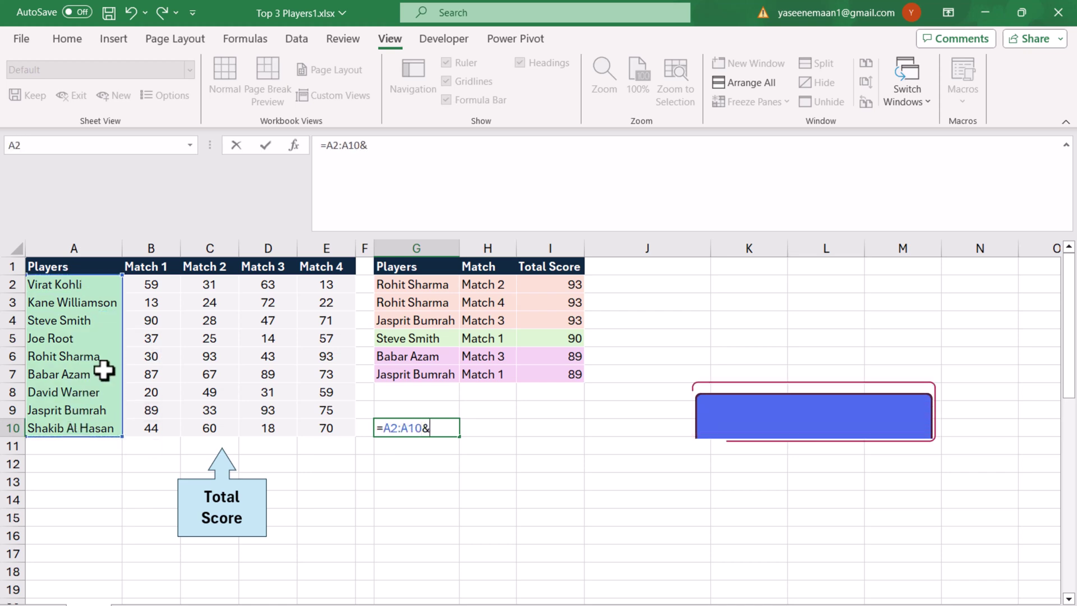
type("\",\"&")
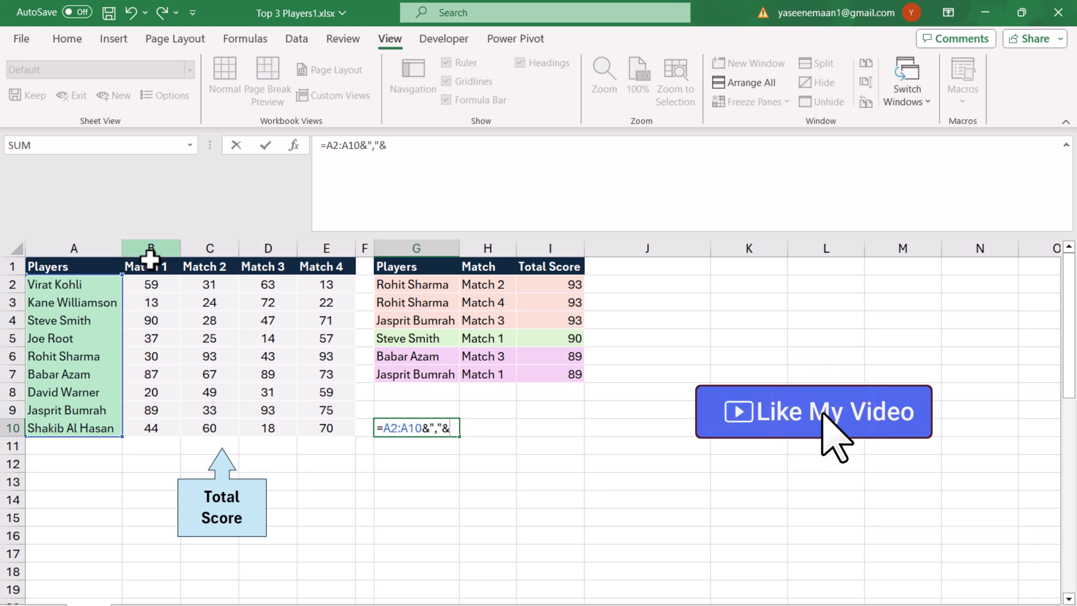
left_click_drag(150, 267, 314, 267)
type("&")
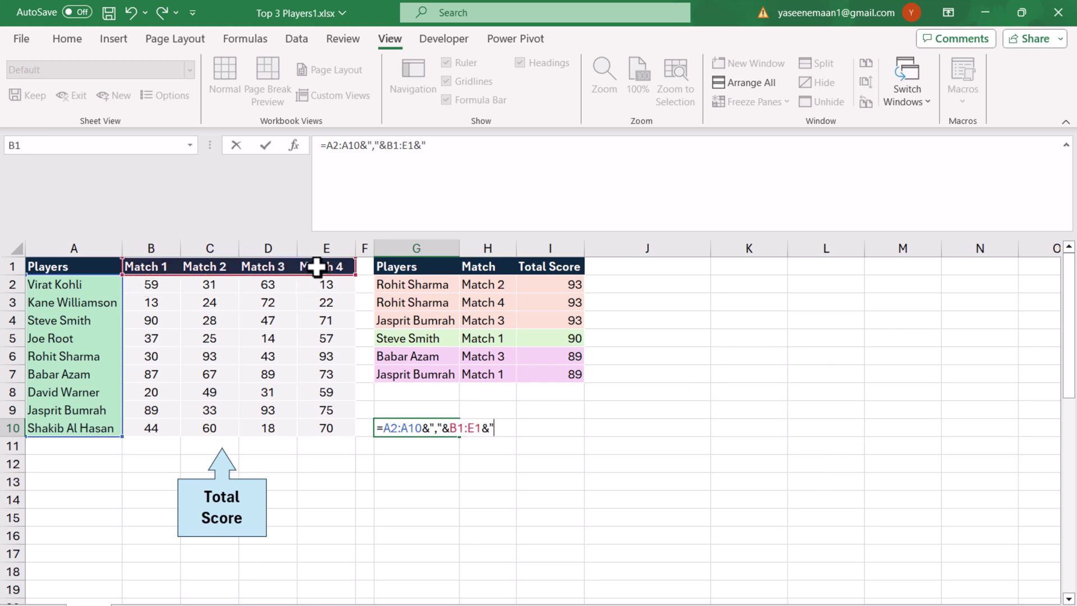
type("\",\"&")
left_click_drag(164, 289, 319, 426)
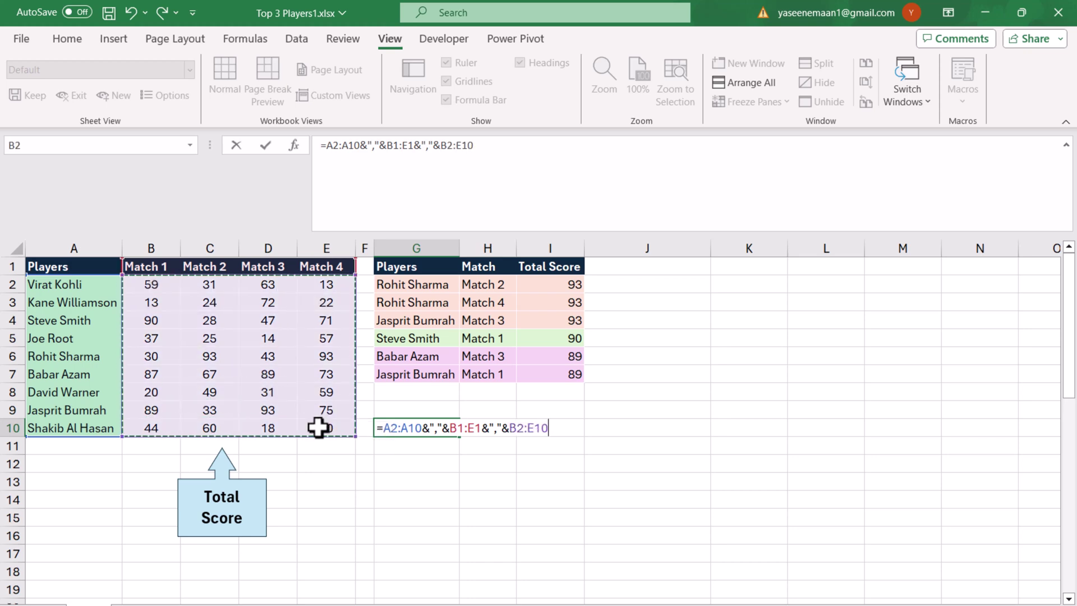
key("Return")
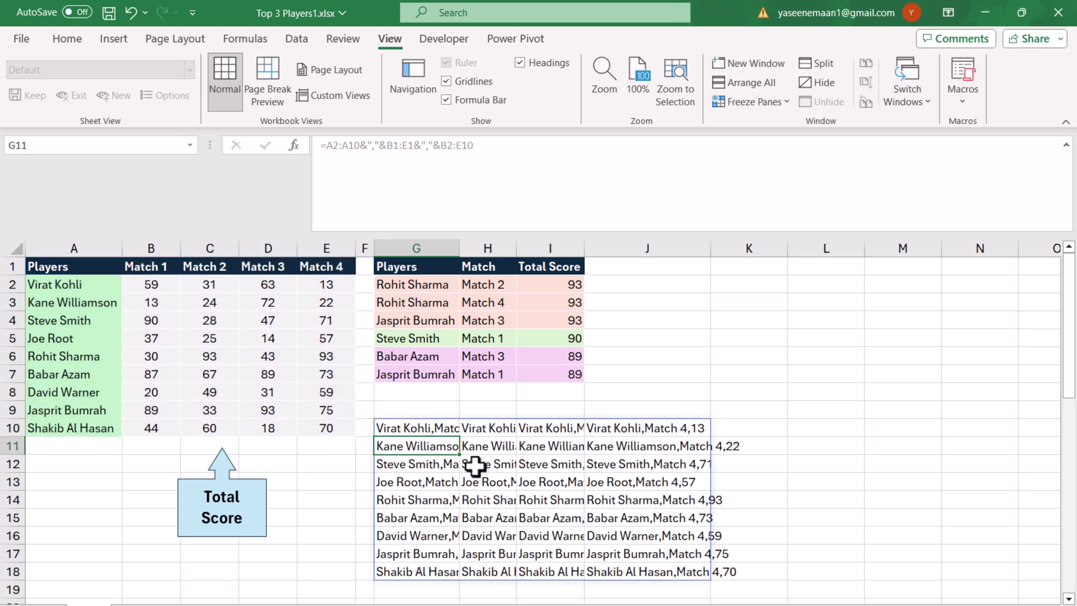
Wrap G10's formula in TEXTJOIN("|",TRUE,…) to produce a single pipe-separated string.
left_click(437, 429)
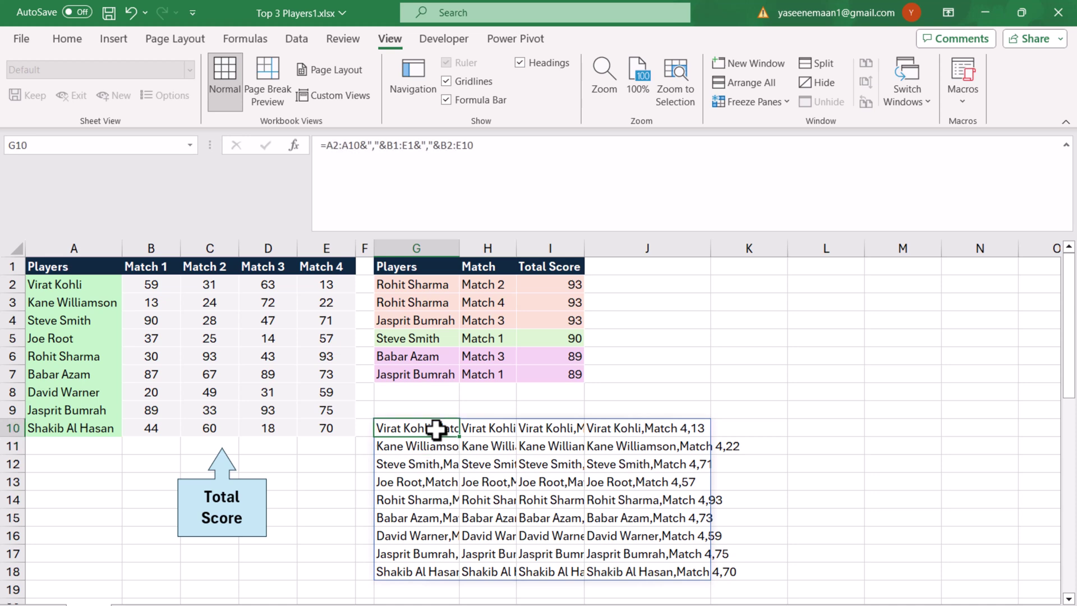
left_click(327, 175)
type("textjo")
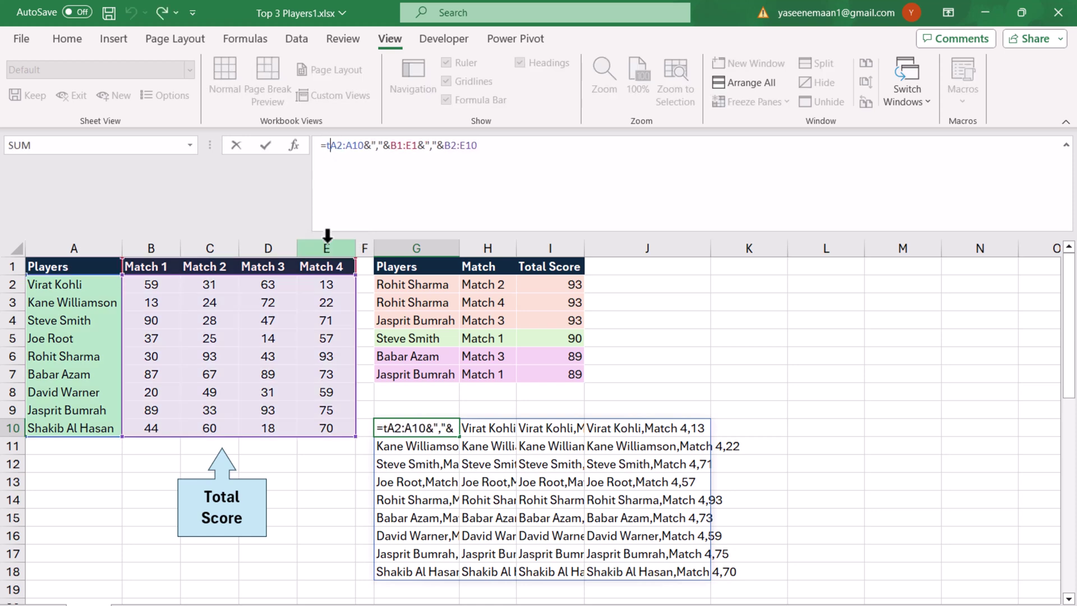
type("in(")
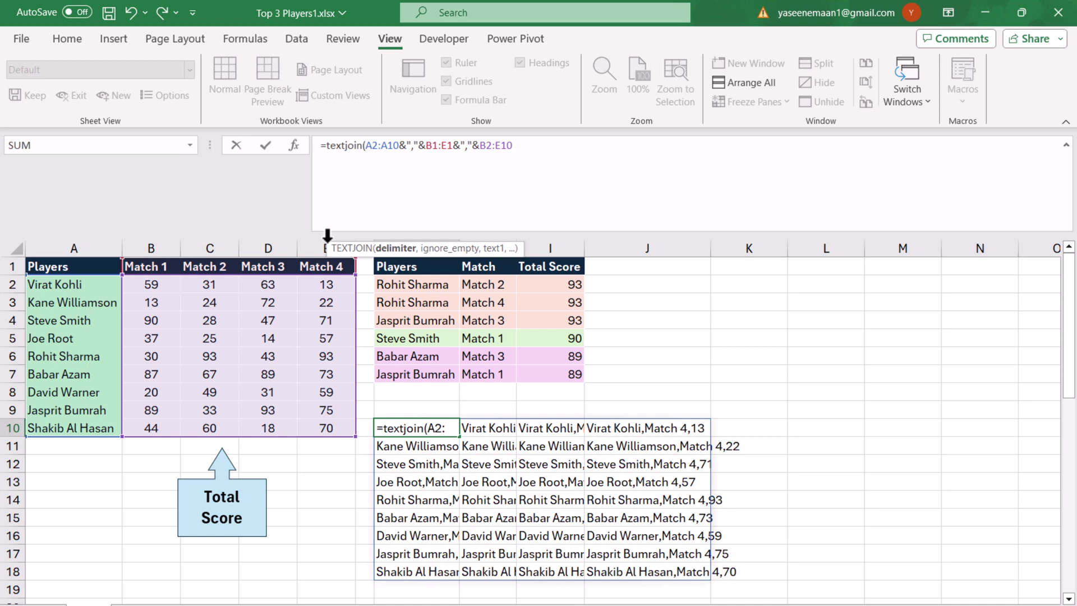
type("\"")
type("|\",true,")
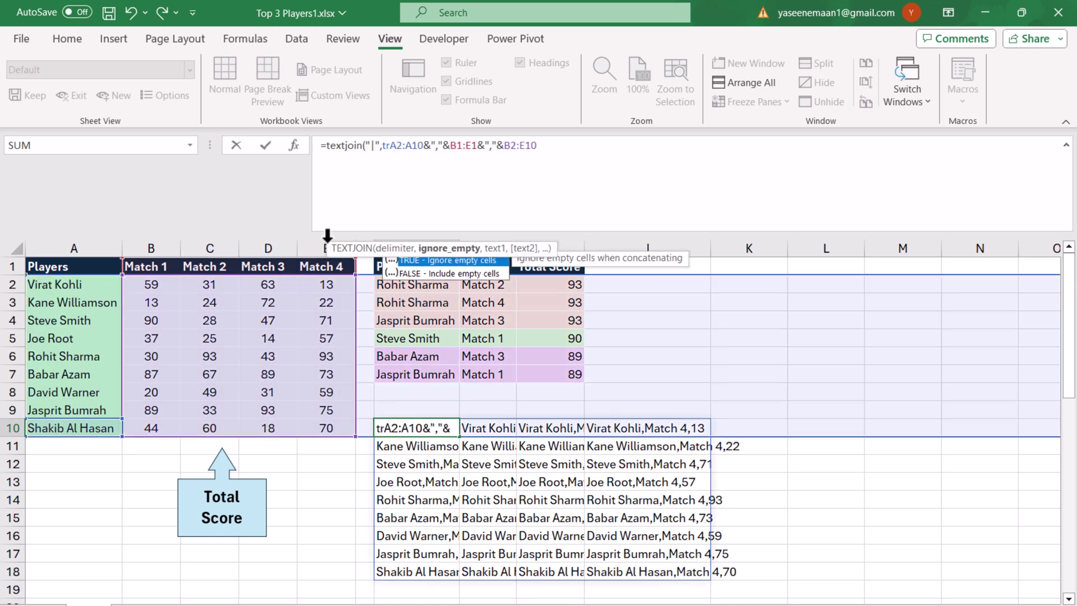
left_click(593, 161)
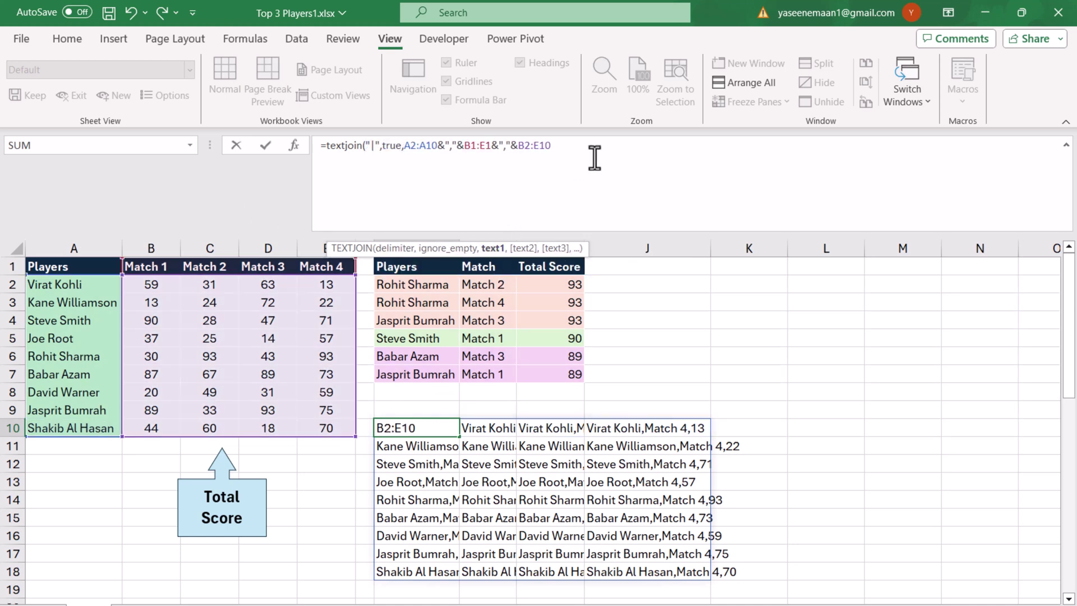
key("Return")
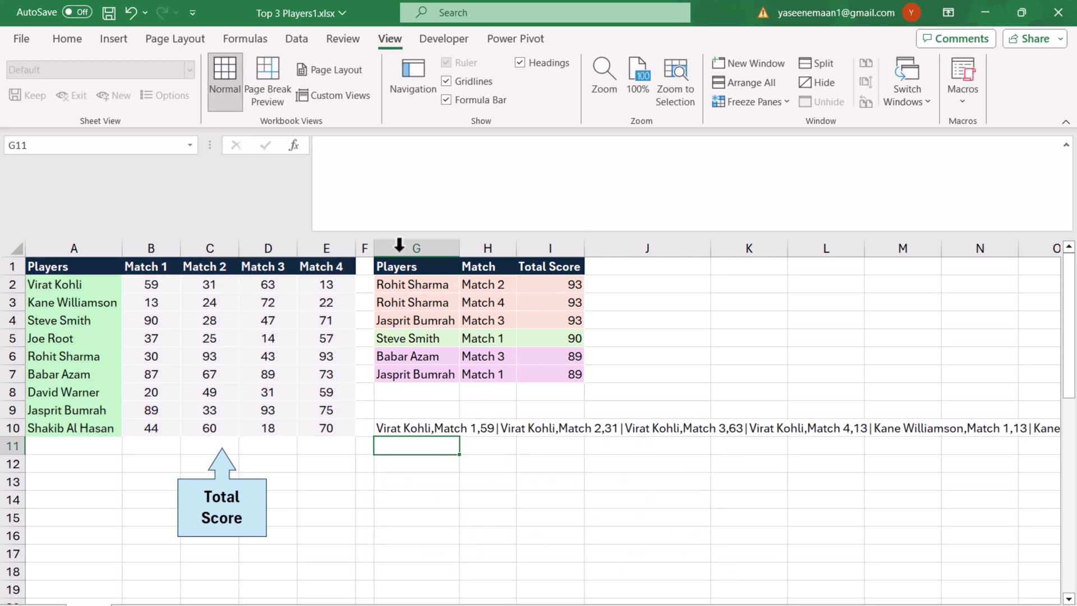
Wrap G10's formula in TEXTSPLIT(…,",","|") to spill a three-column player, match, score list.
left_click(423, 428)
left_click(335, 212)
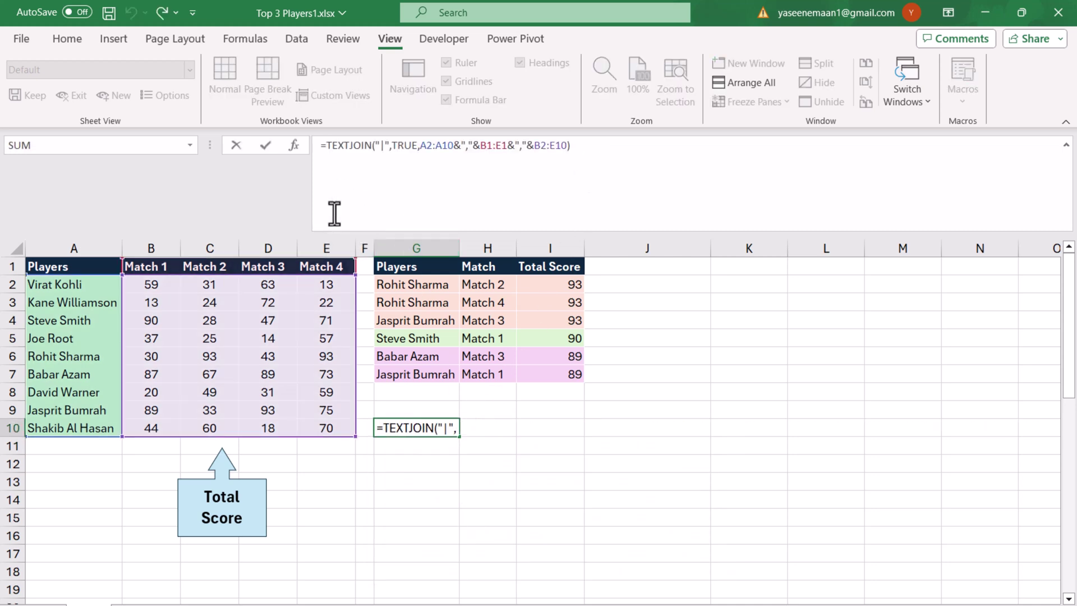
type("textsplit(")
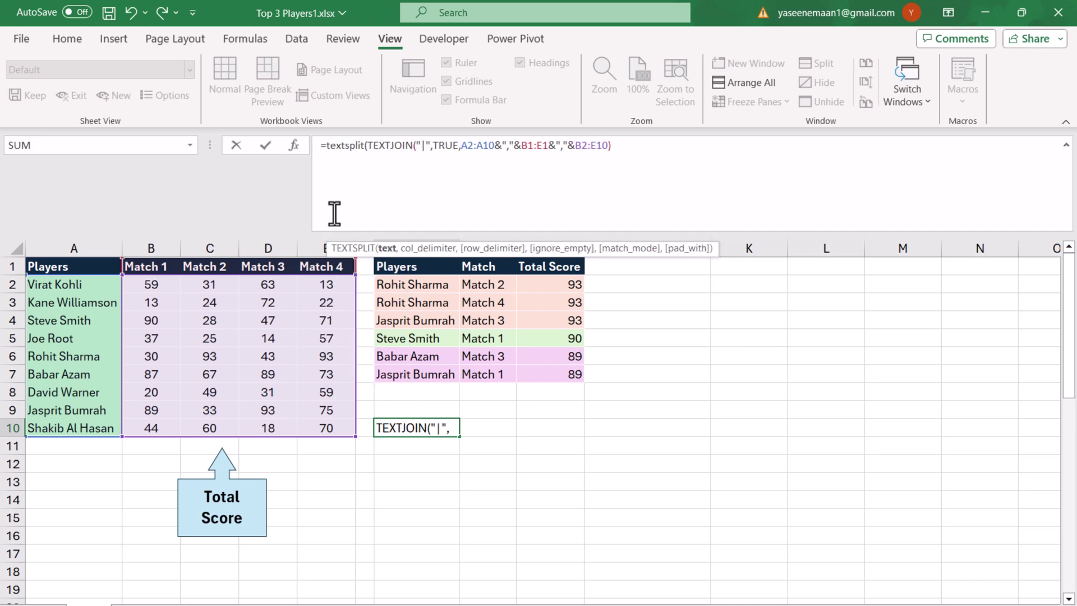
left_click(629, 159)
type(",")
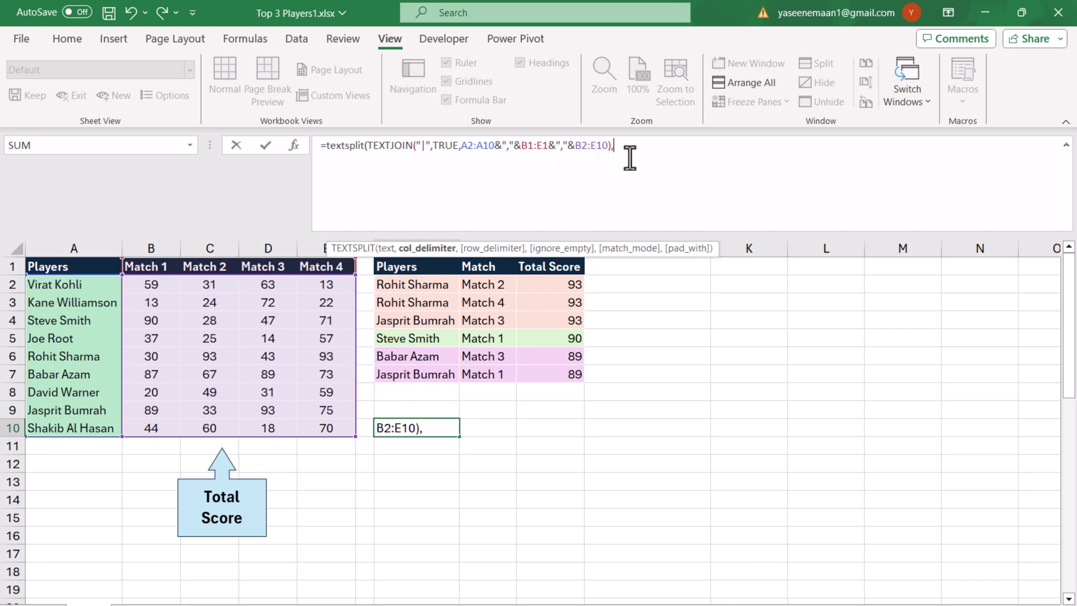
type("\",\",")
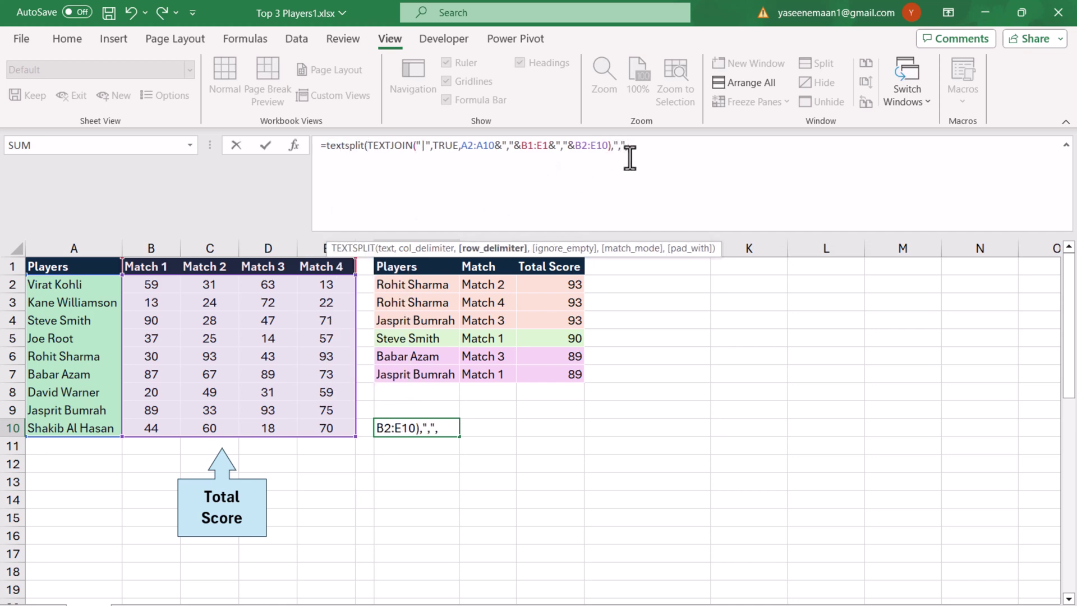
type("\"|\"")
key("Return")
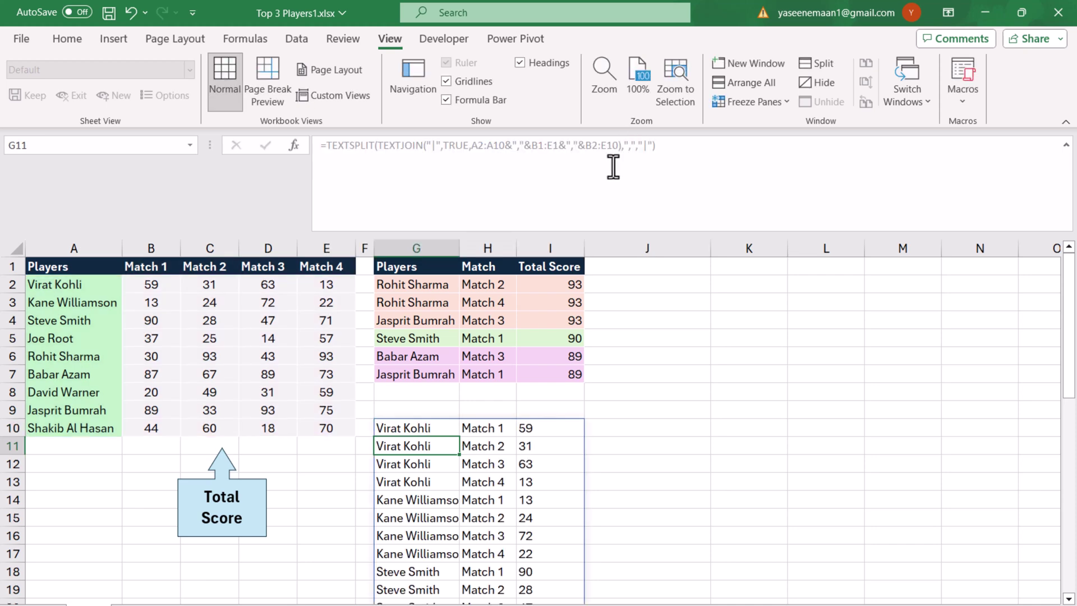
left_click(420, 431)
Rewrite G10's formula as LET(a, TEXTSPLIT(…), …) and begin a new formula line.
left_click(327, 146)
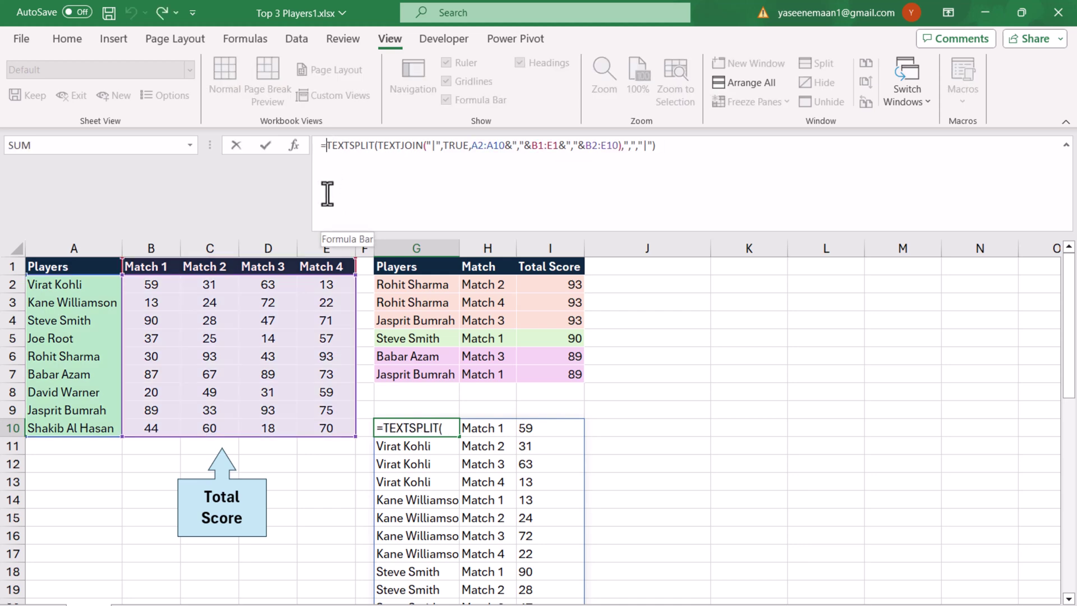
type("Let(")
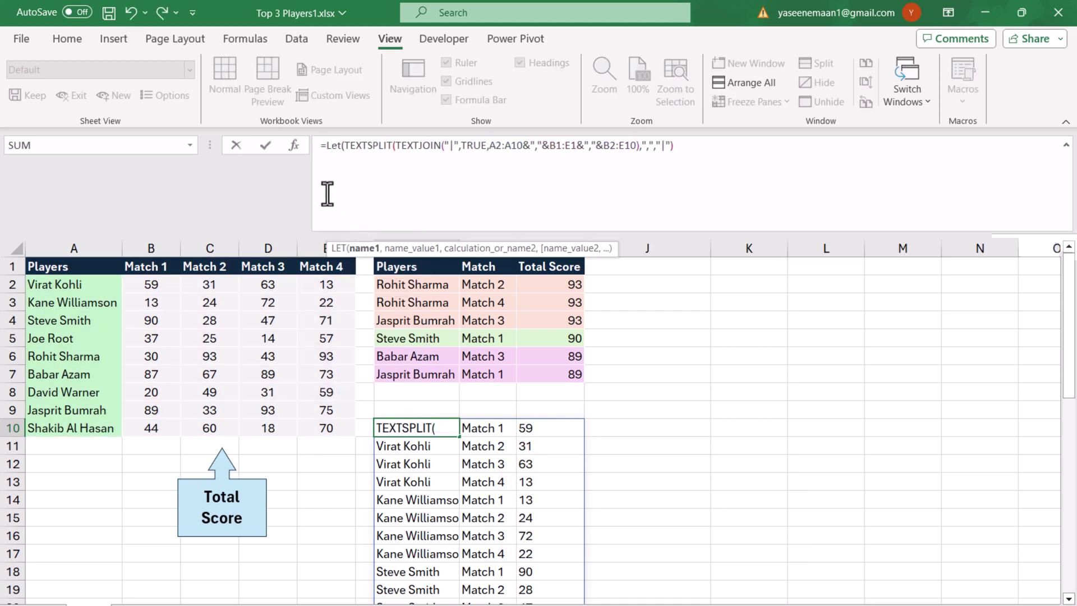
type("a,")
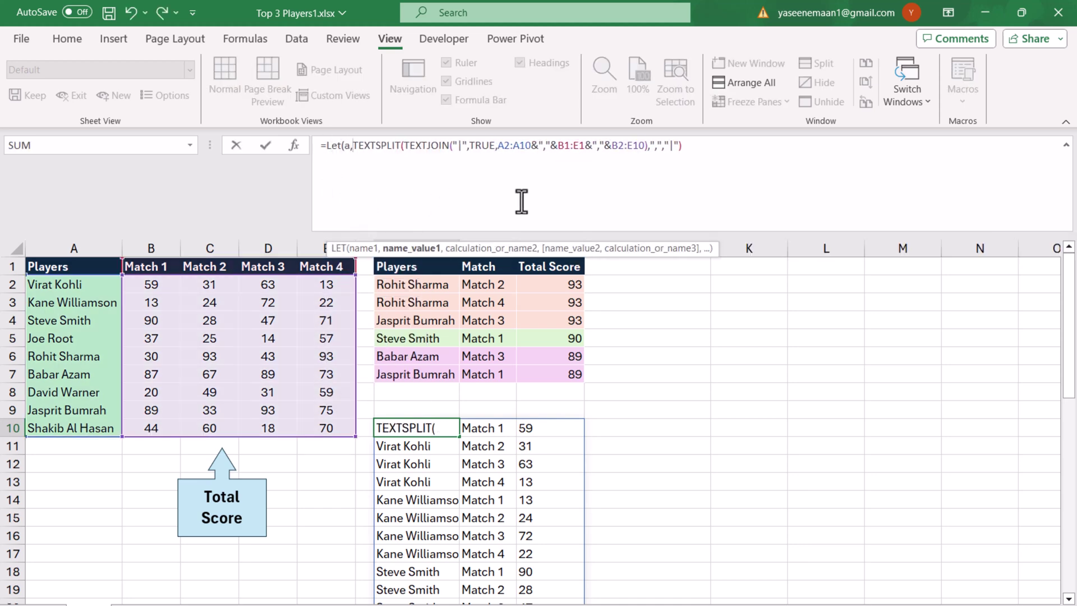
left_click(709, 150)
type(",")
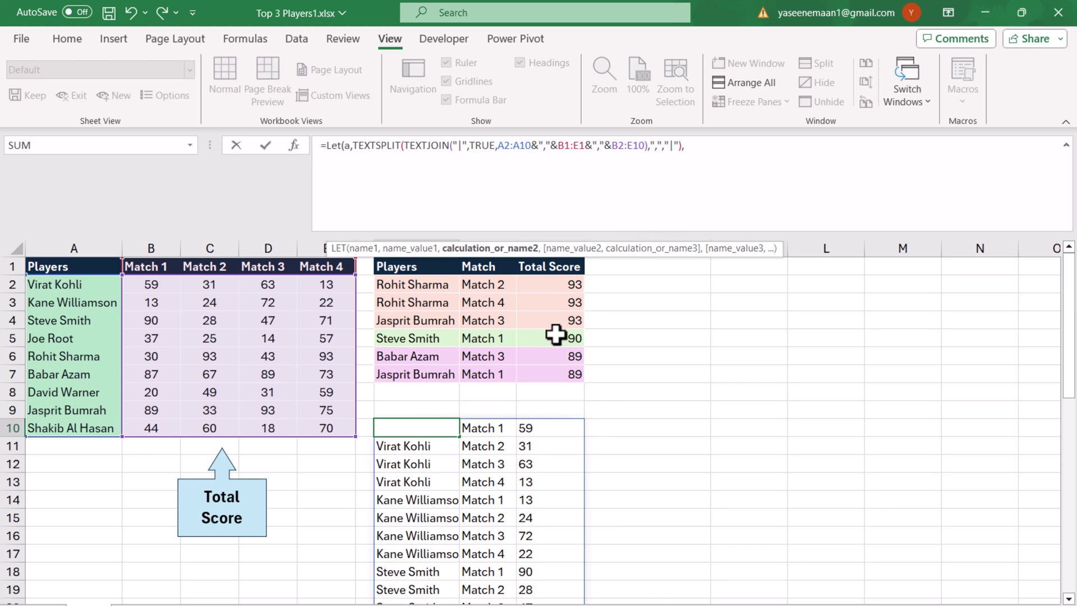
key("alt+Return")
Define _a3 in the LET as the score column, CHOOSECOLS(a,3).
type("_a3,ch")
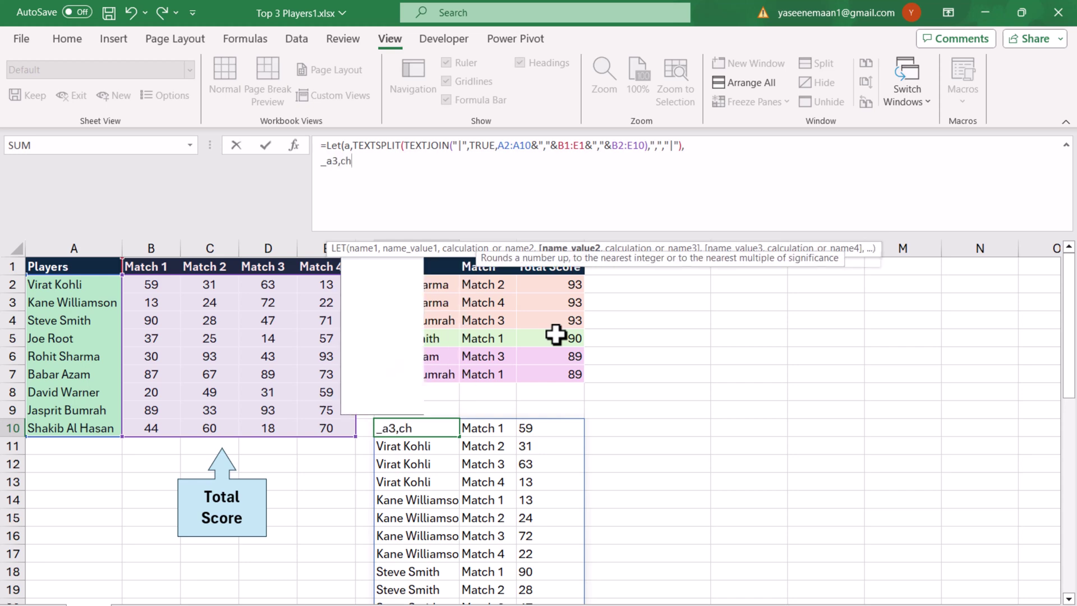
type("oos")
double_click(370, 273)
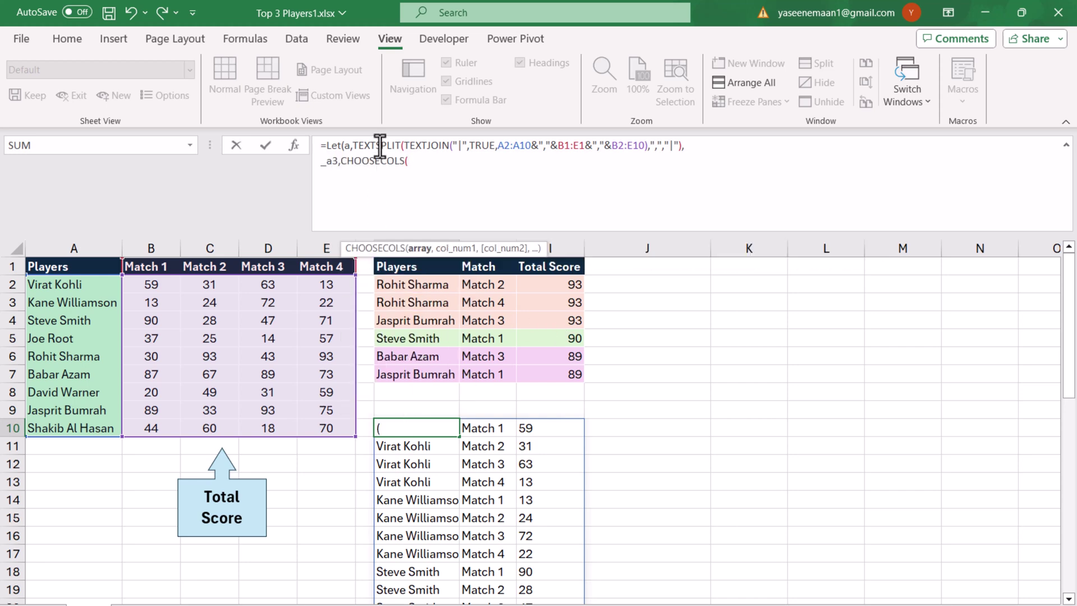
type("a")
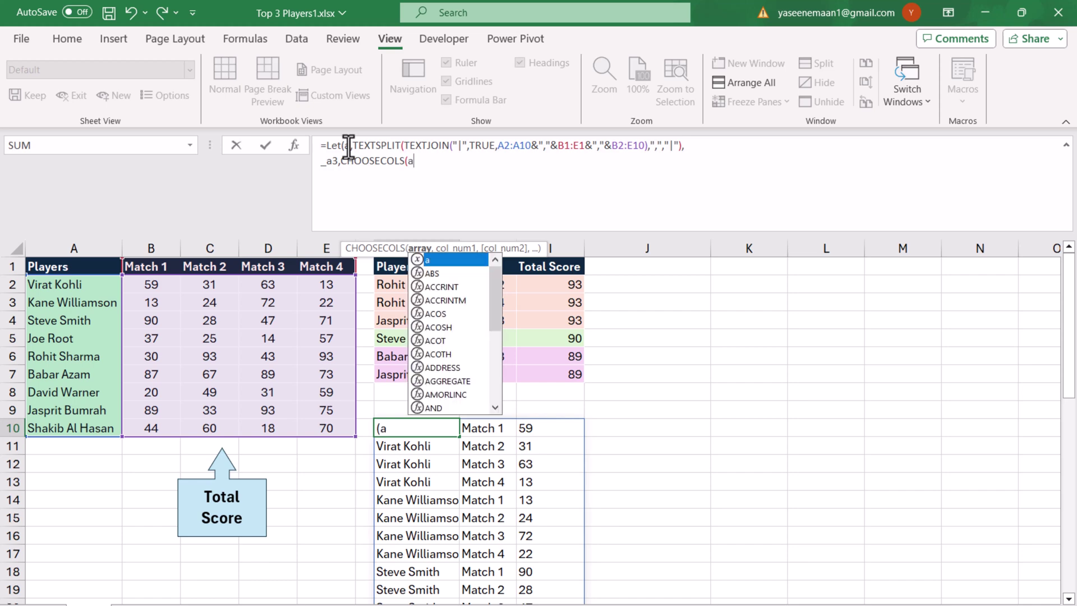
type(",3)")
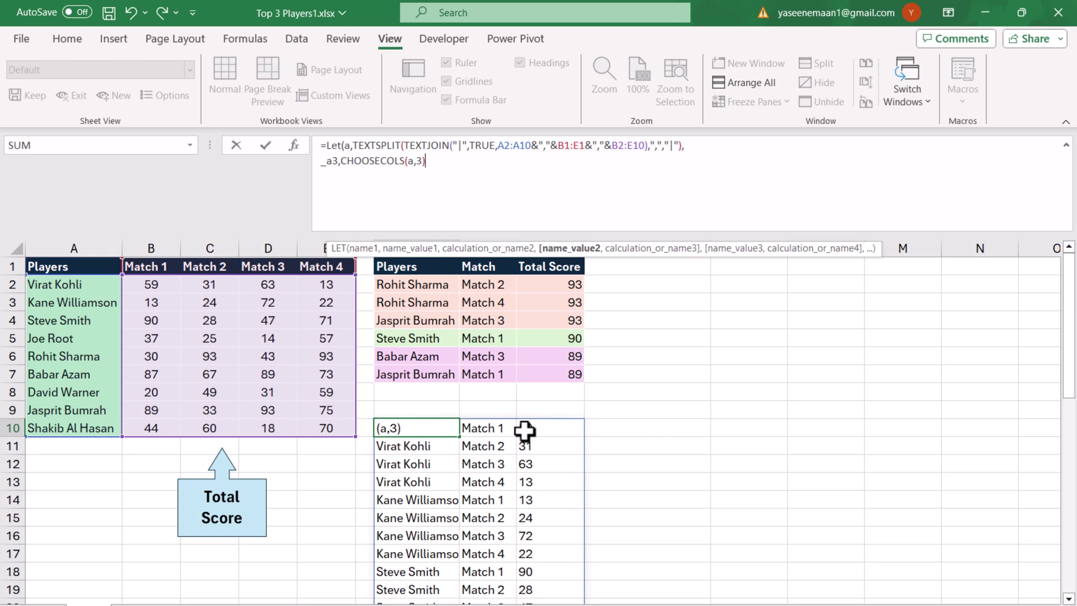
type("1,")
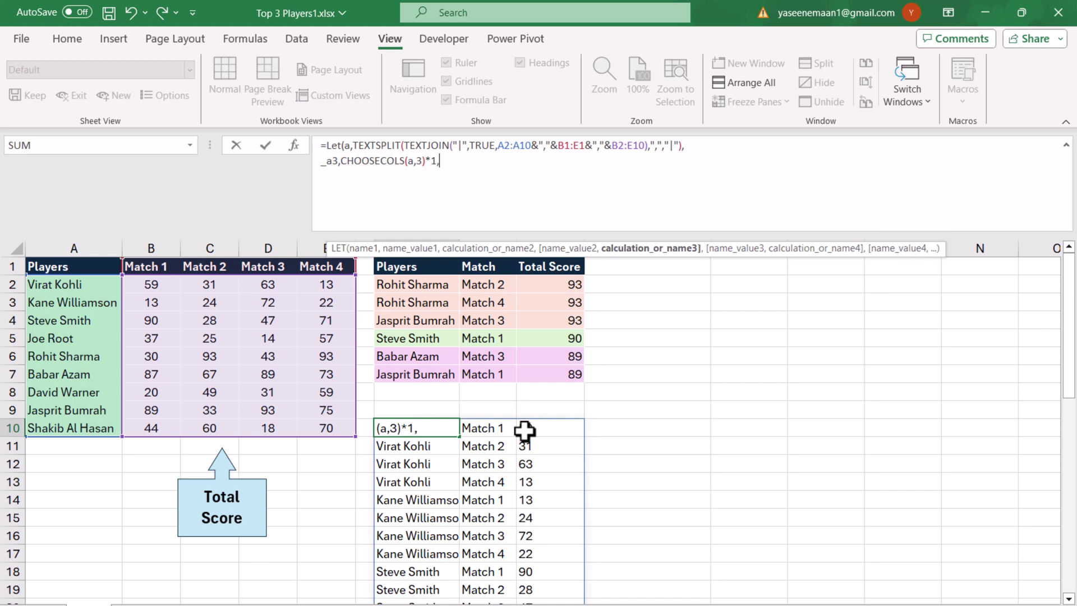
key("alt+Return")
Add FILTER(a,_a3>=LARGE(UNIQUE(_a3),3)) as the result, spilling six top-score rows.
type("filter(")
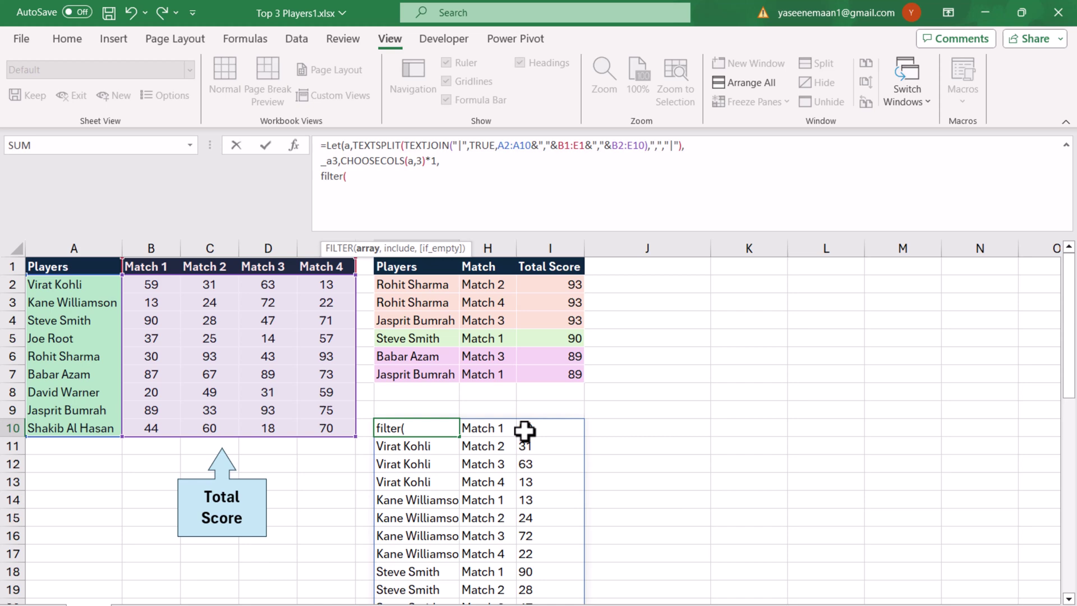
type("a,")
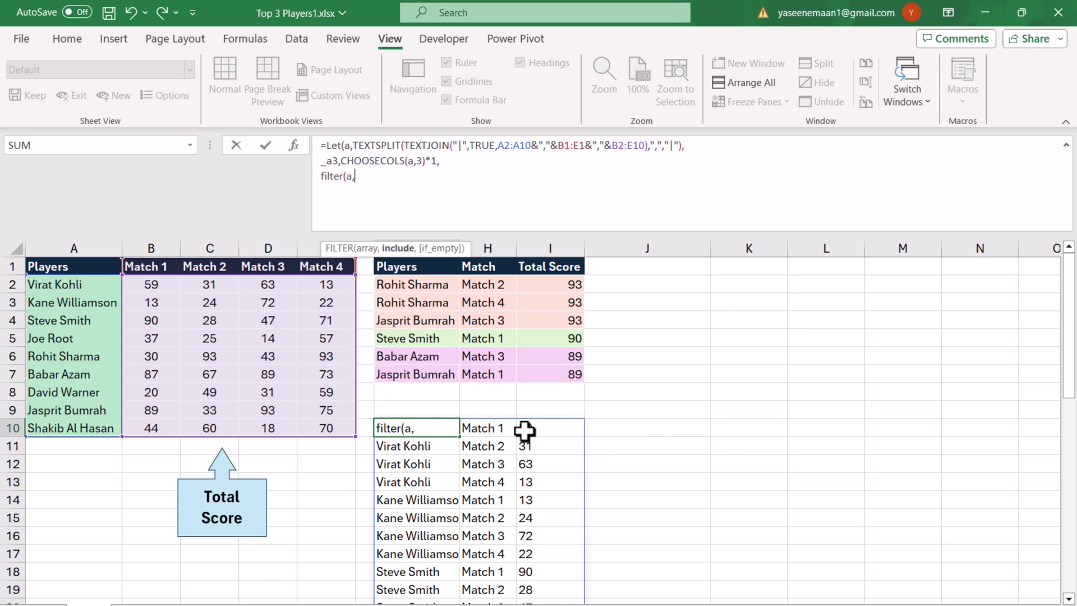
type("_a3")
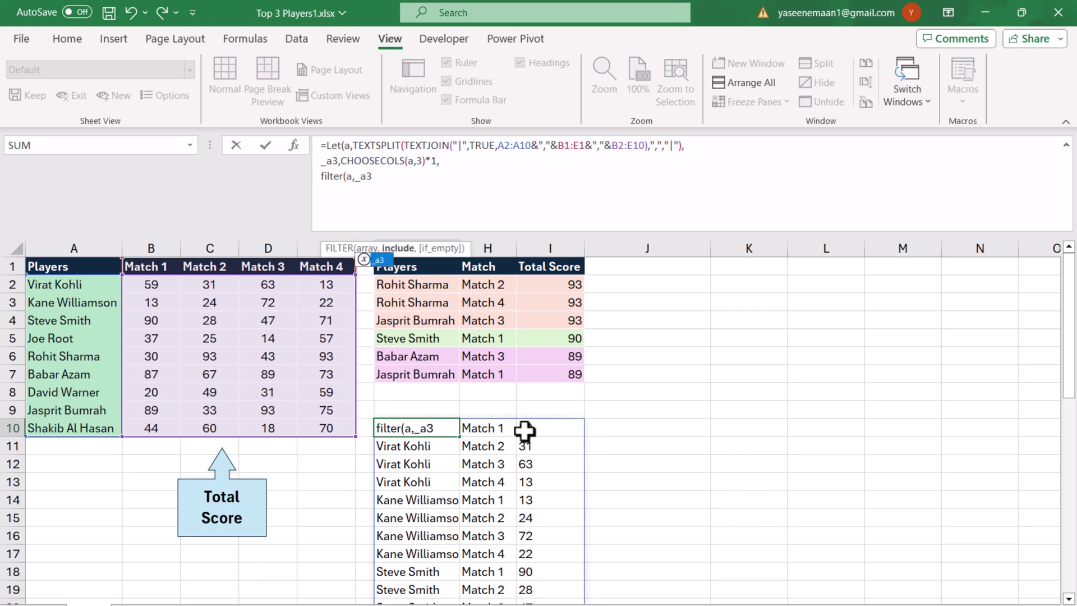
type(">")
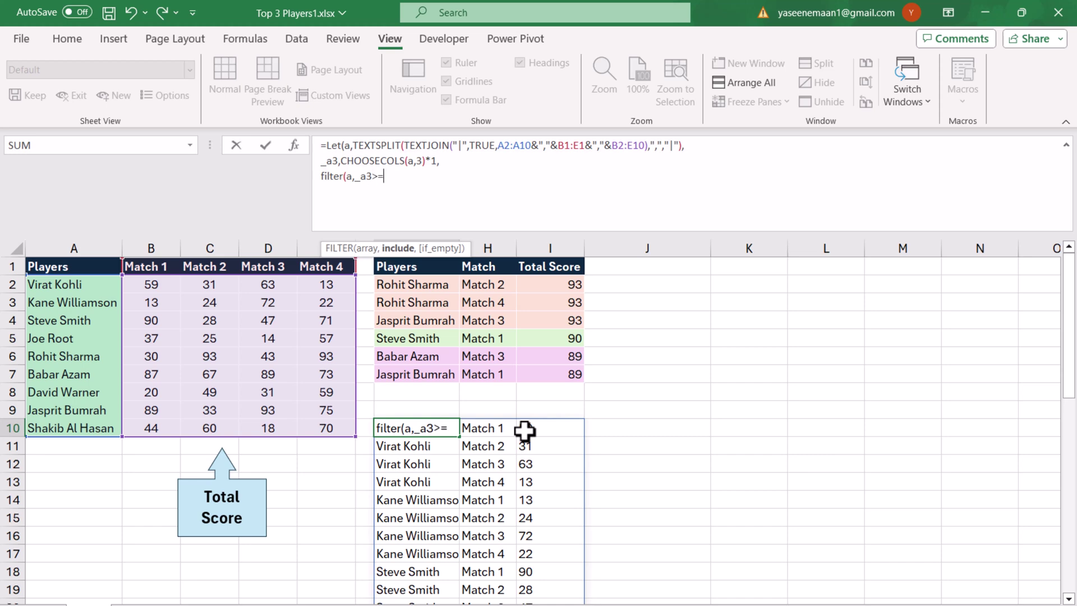
type("=large(")
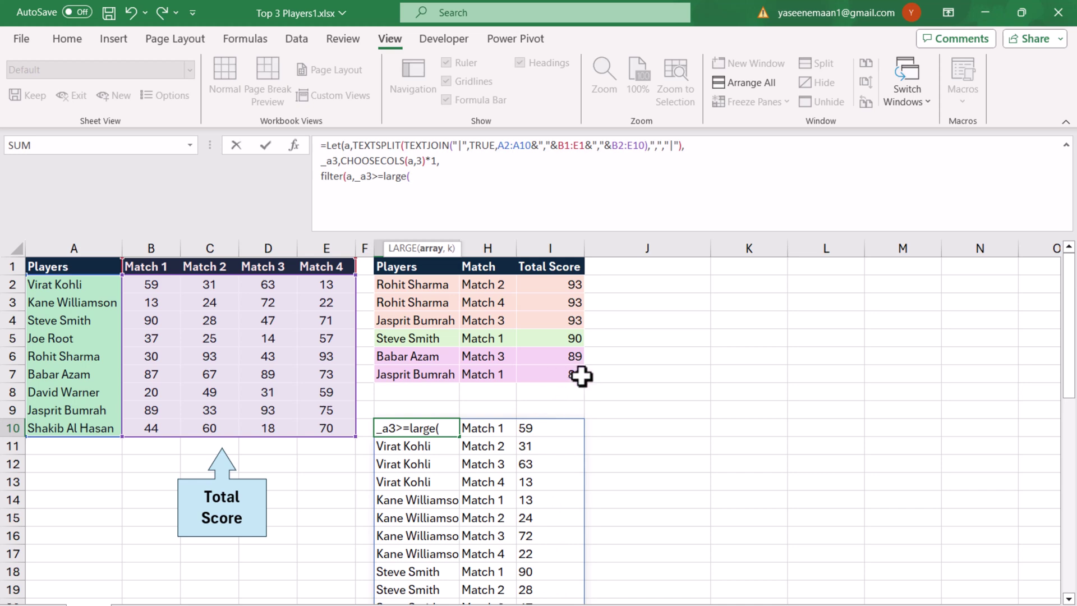
type("uni")
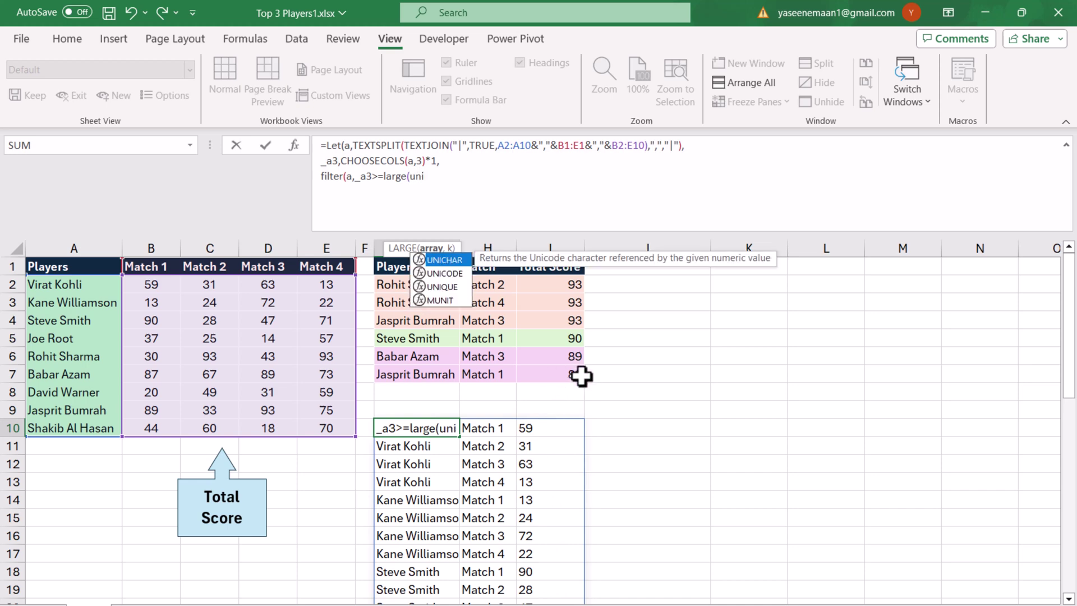
double_click(447, 288)
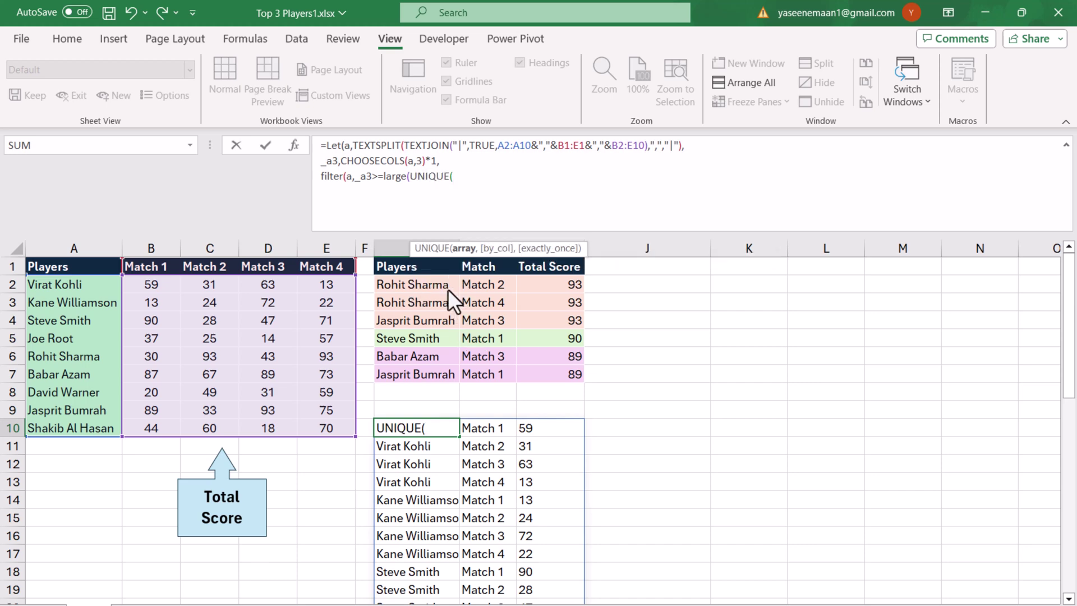
type("_a3")
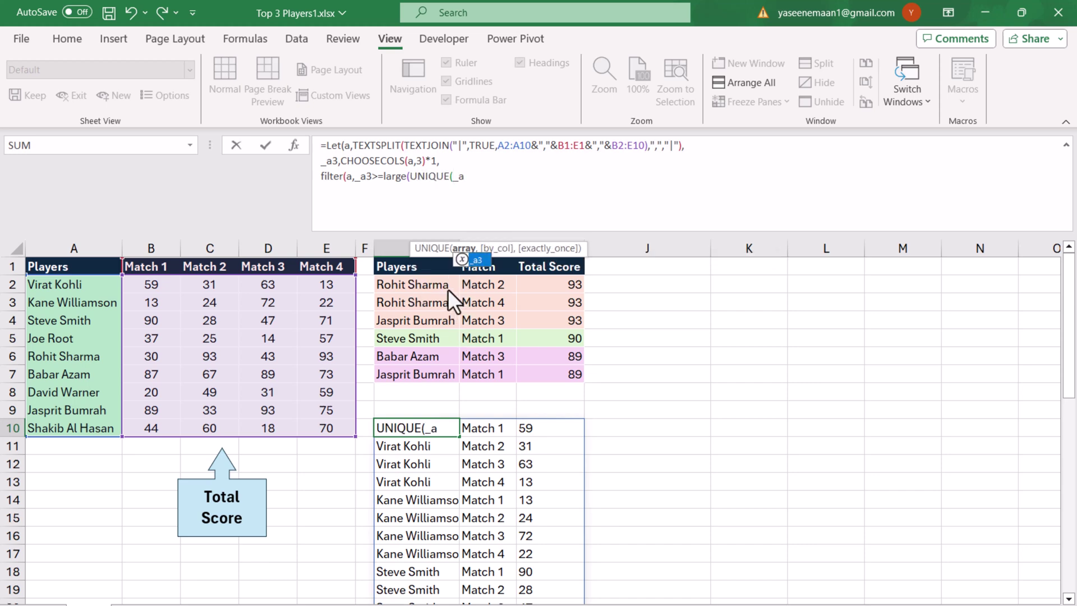
type(")")
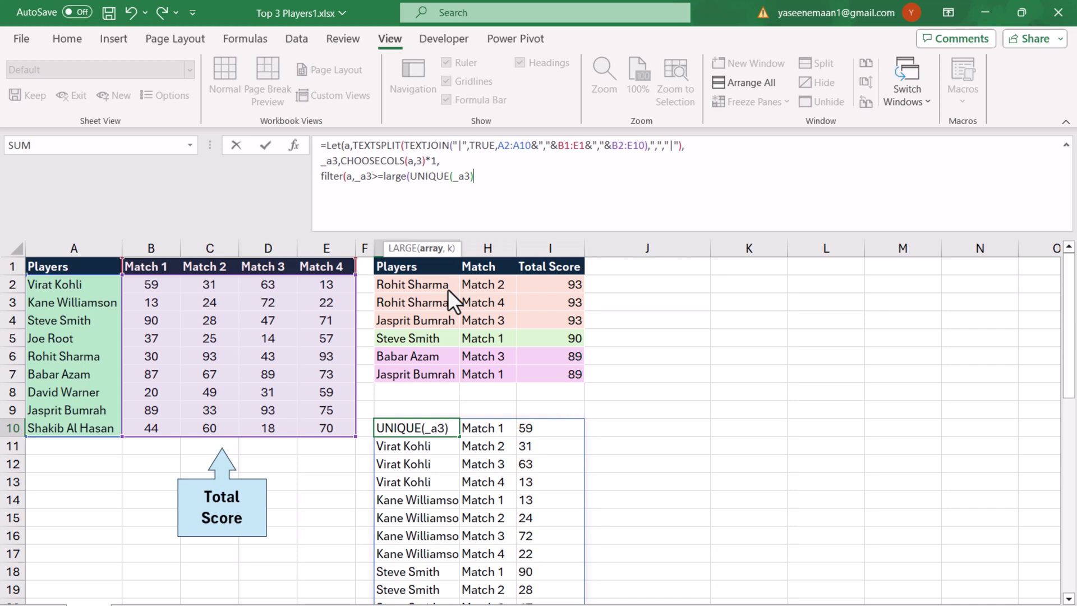
type(",3))")
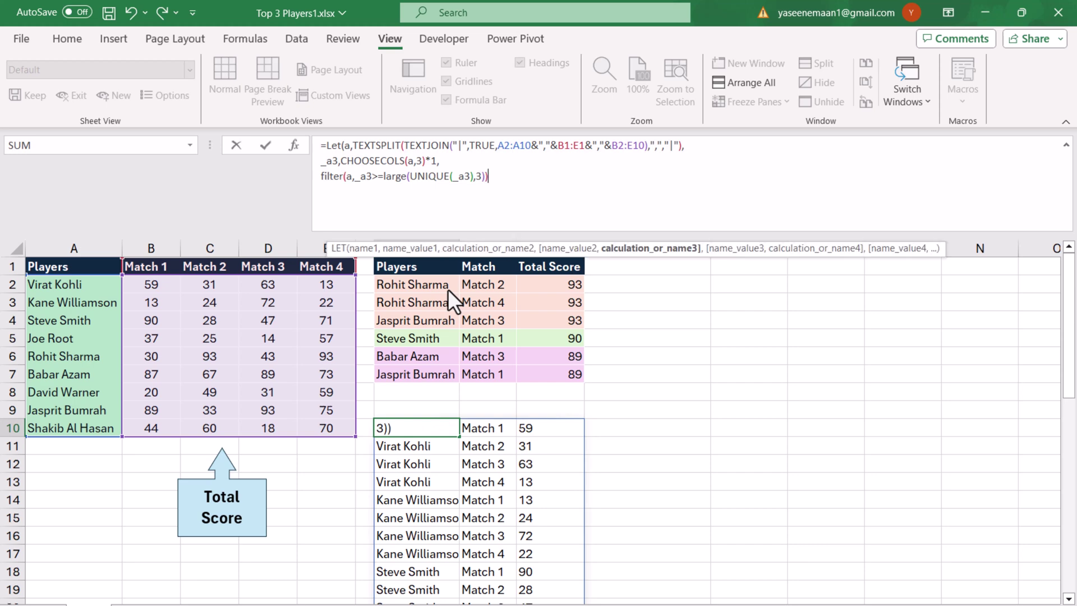
type(")")
key("Return")
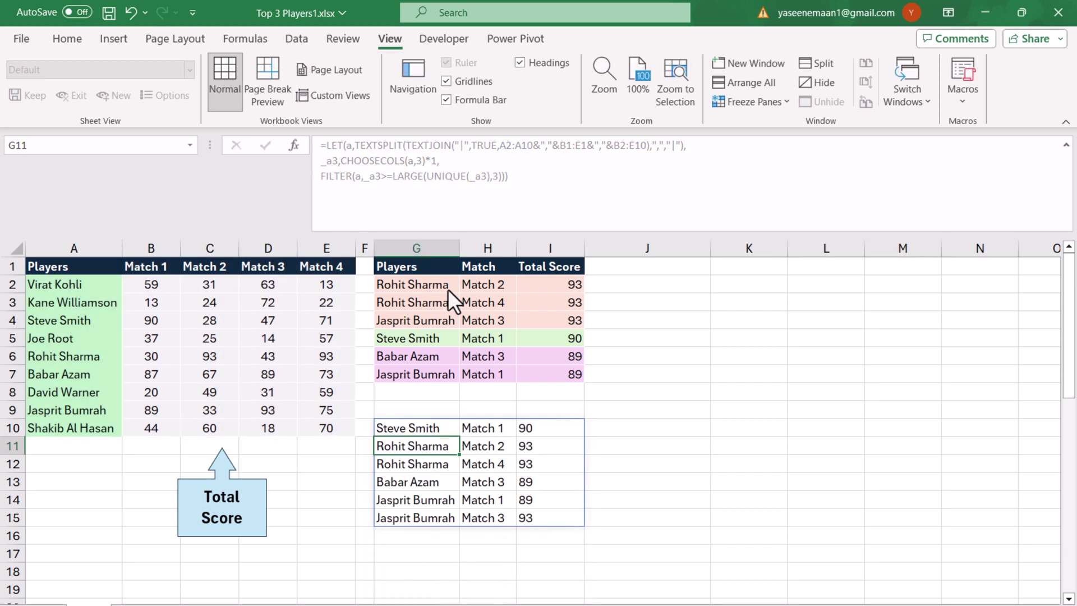
left_click(444, 426)
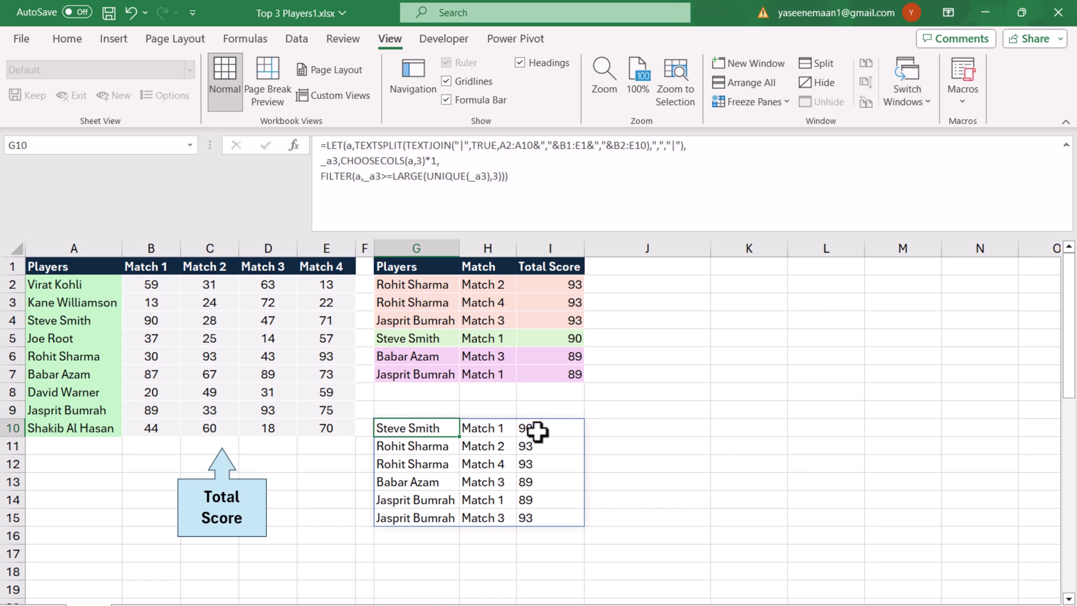
left_click_drag(541, 433, 541, 513)
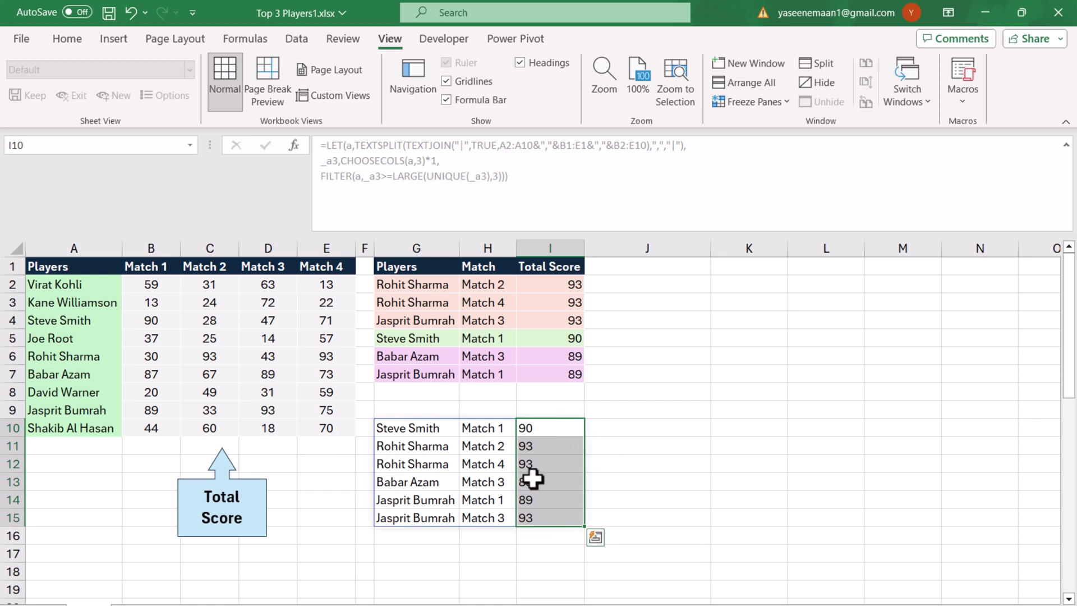
left_click(393, 428)
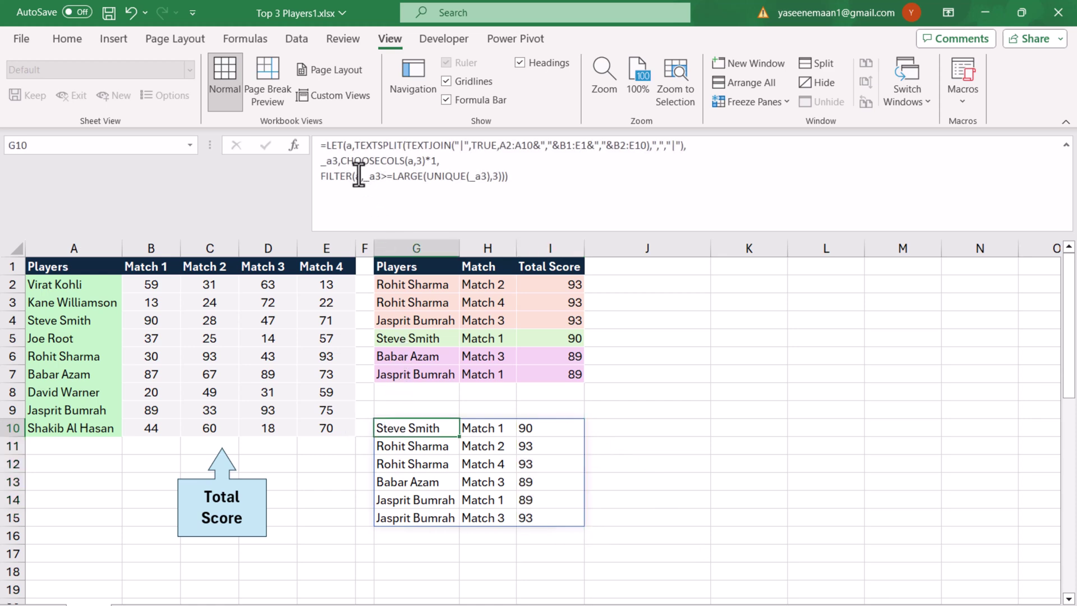
Change FILTER's array in G10 to a*1 to convert scores to numbers.
left_click(361, 176)
type("*1")
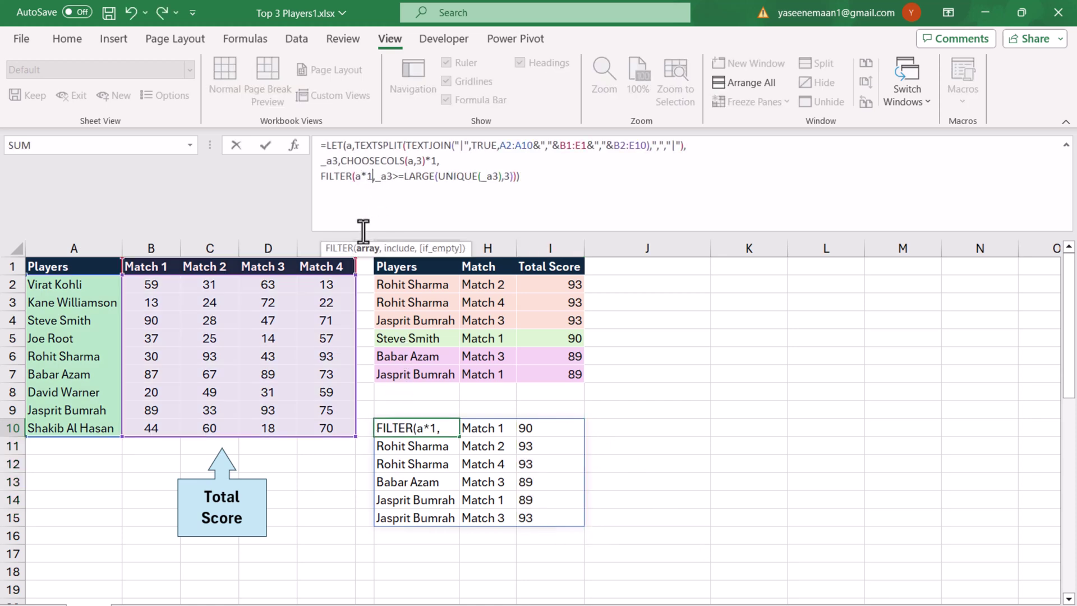
key("Return")
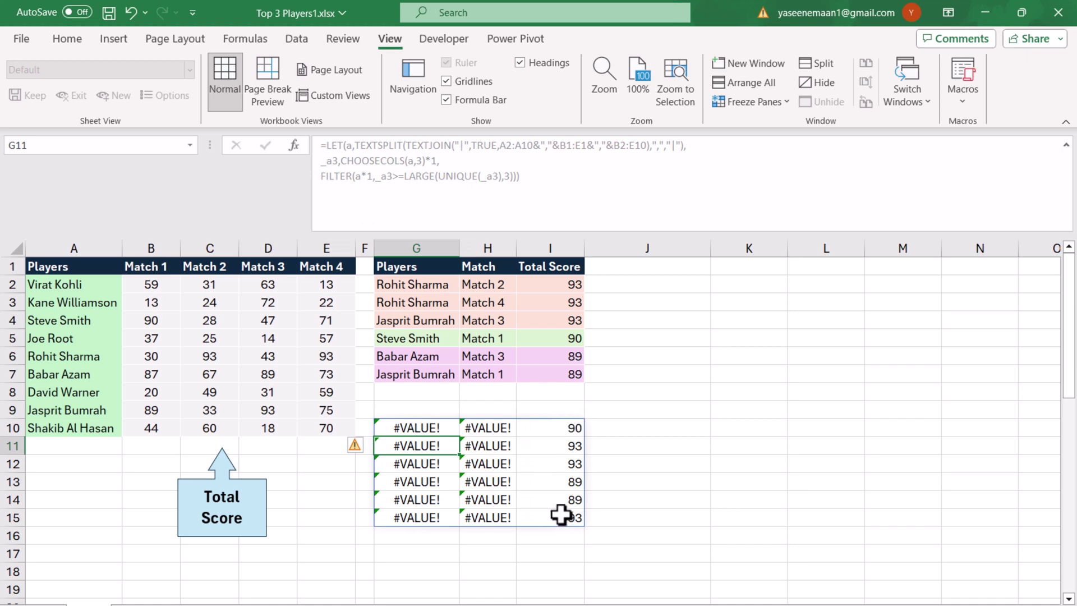
Use IFERROR(a*1,a) as FILTER's array so names and match labels display beside numeric scores.
left_click(427, 430)
left_click(360, 178)
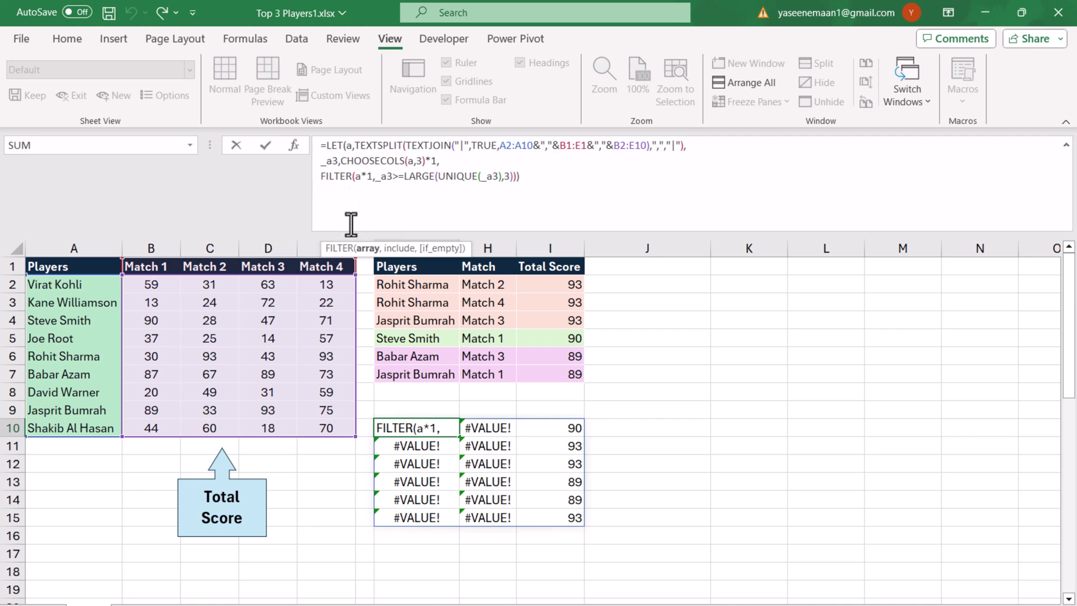
type("iferror(")
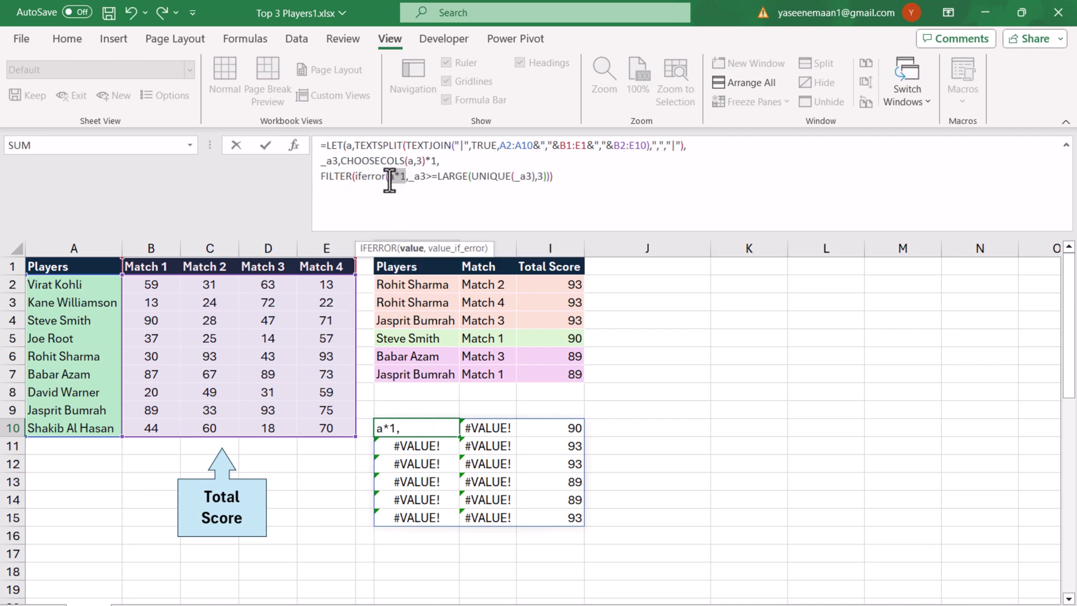
left_click(405, 177)
type(",a)")
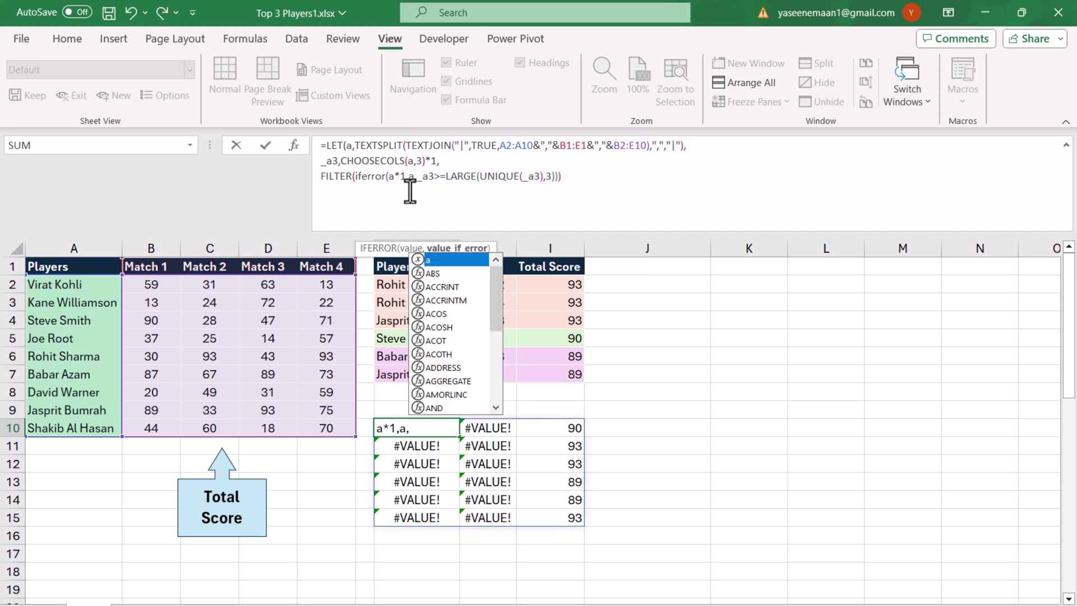
key("Return")
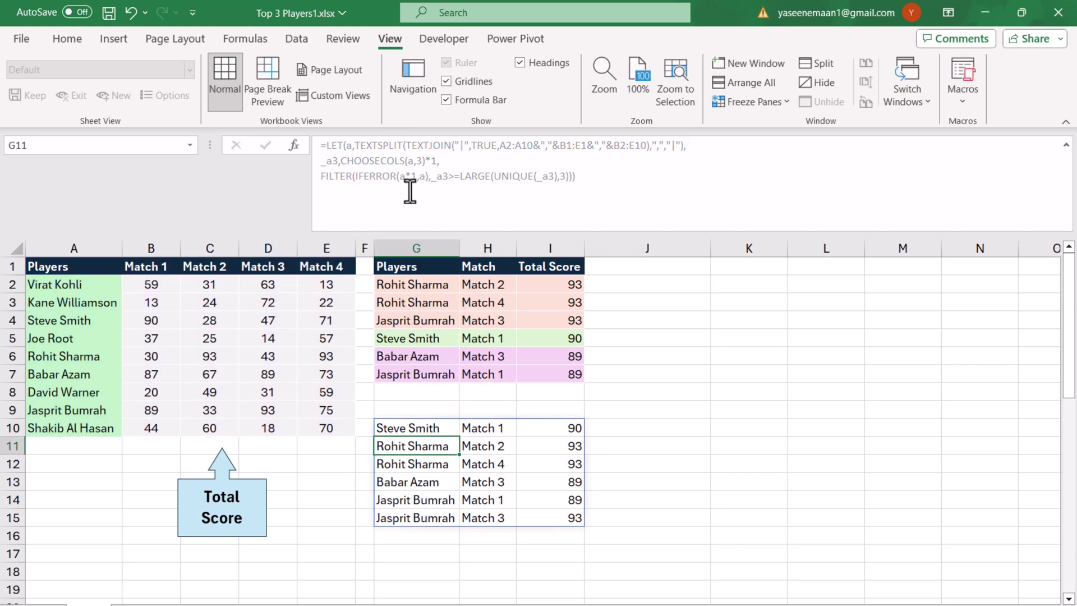
left_click_drag(440, 436, 483, 501)
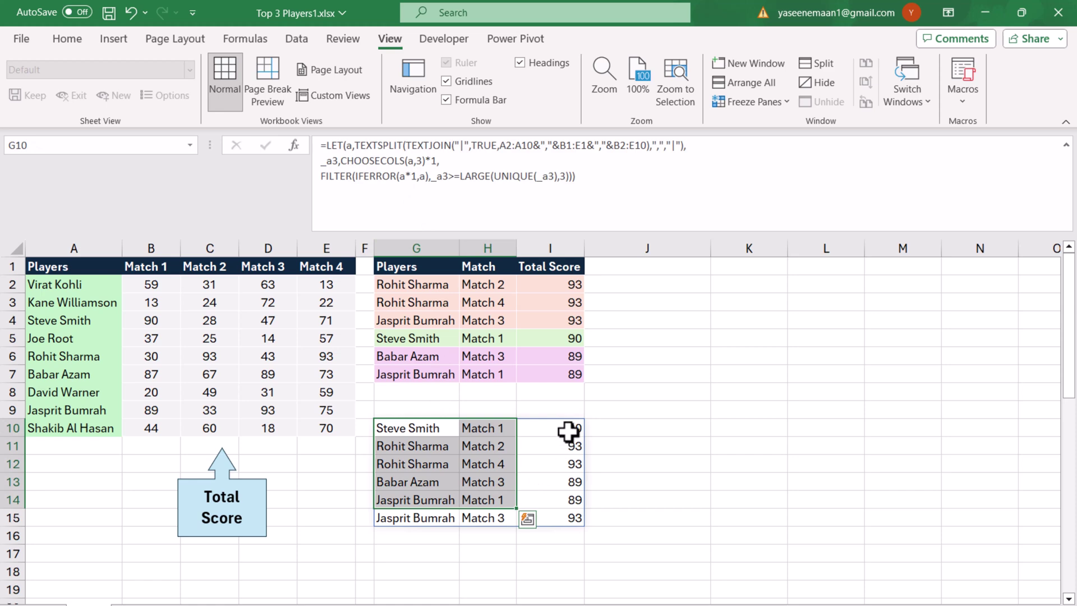
left_click_drag(568, 432, 578, 519)
left_click(428, 435)
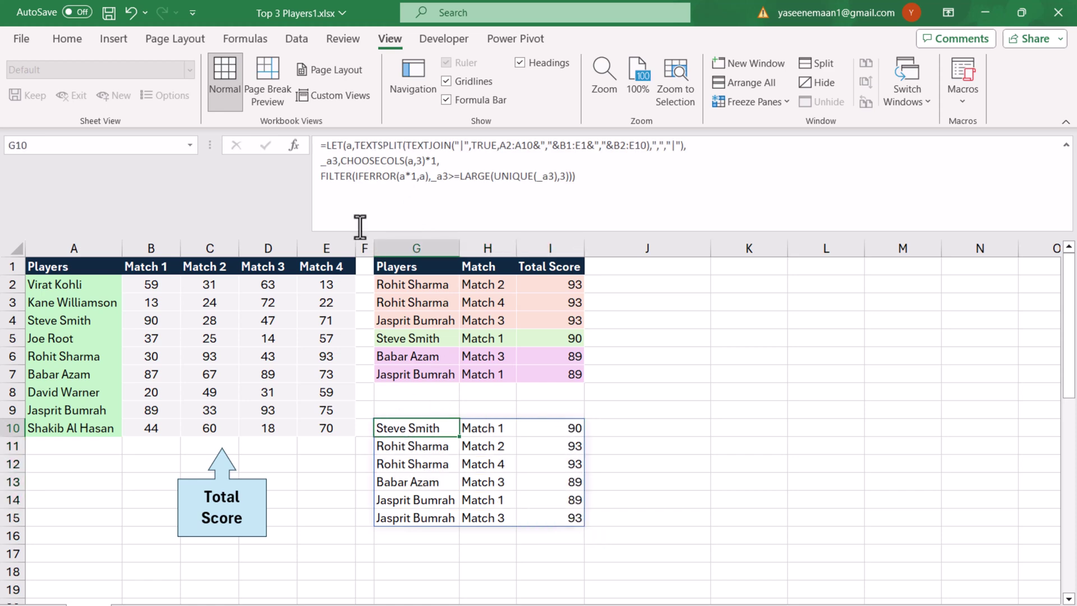
Wrap FILTER in SORT(…,3,-1) so rows list by score: 93, 93, 93, 90, 89, 89.
left_click(322, 179)
type("sort(")
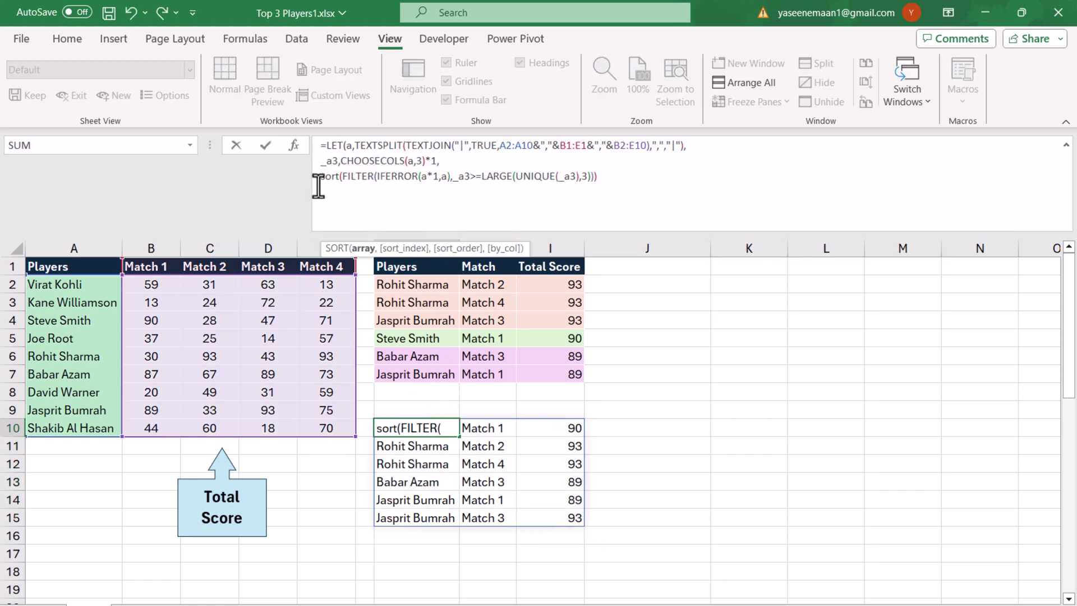
left_click(600, 177)
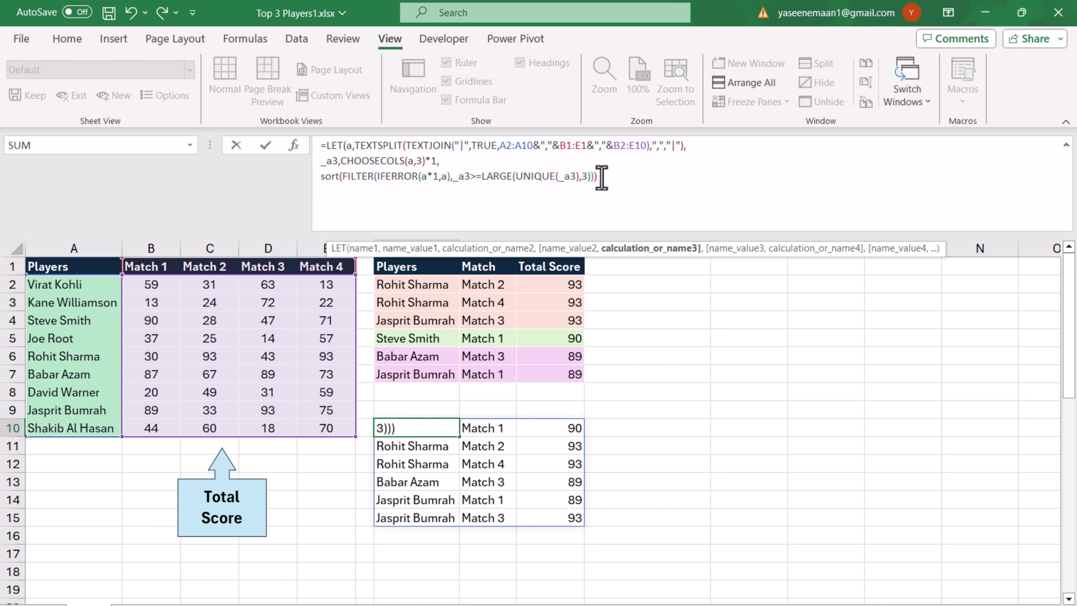
key("BackSpace")
type(",")
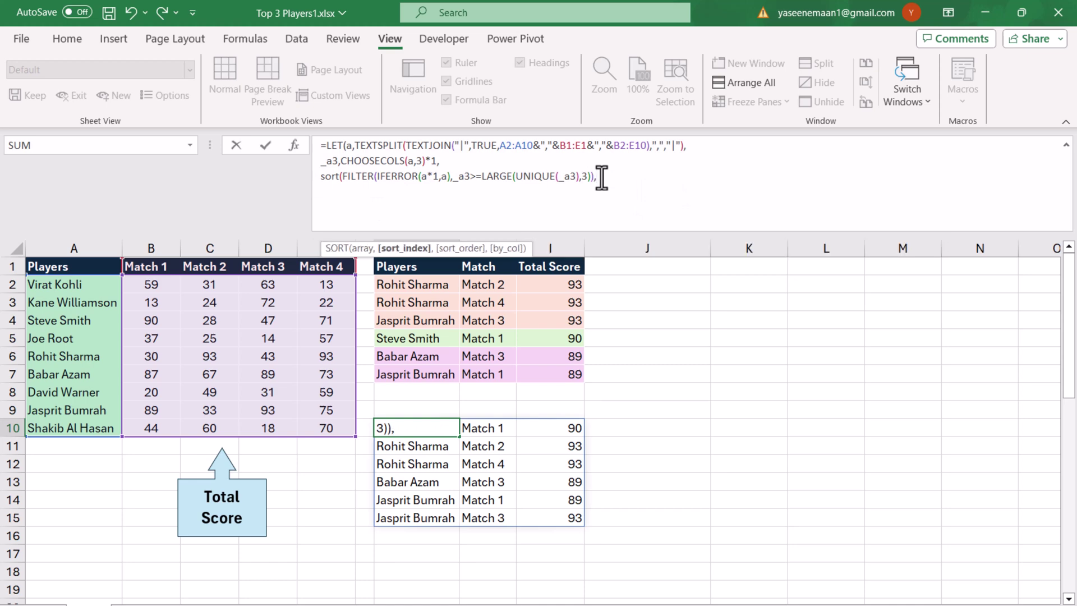
type("3,")
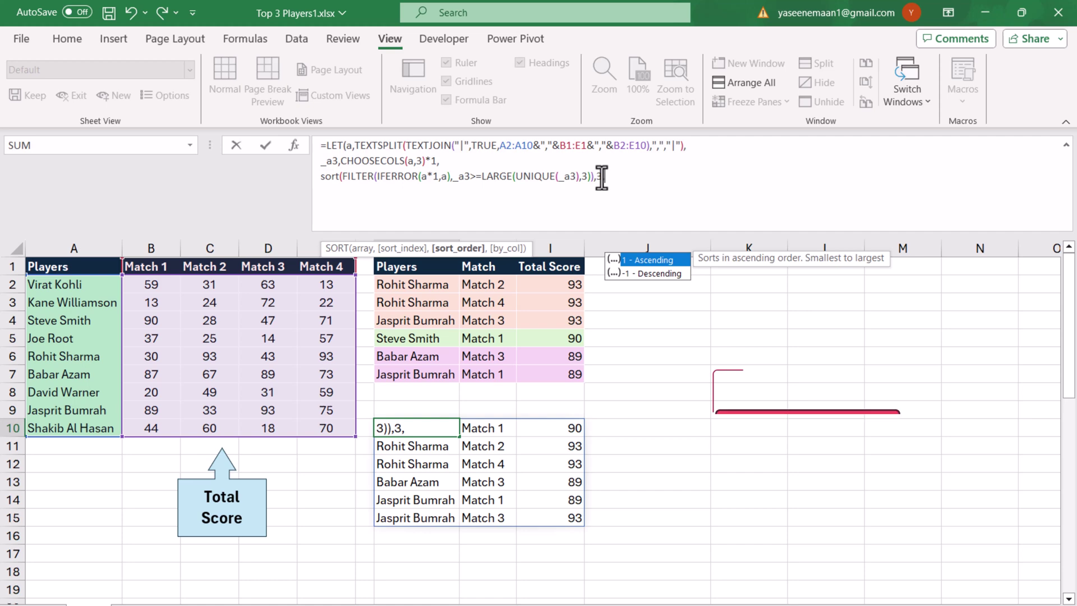
type("-1))")
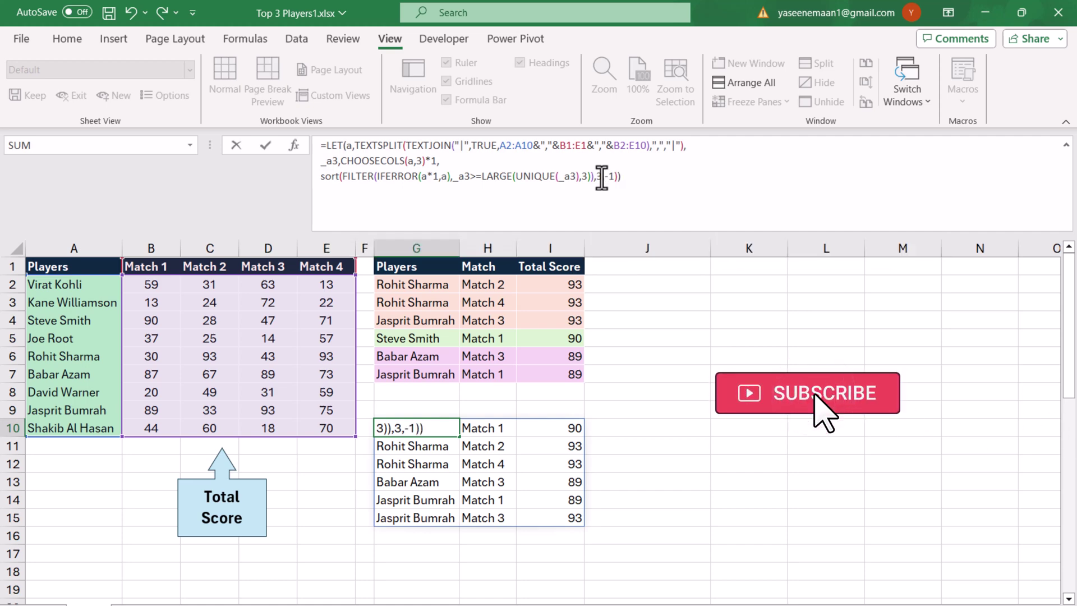
key("Return")
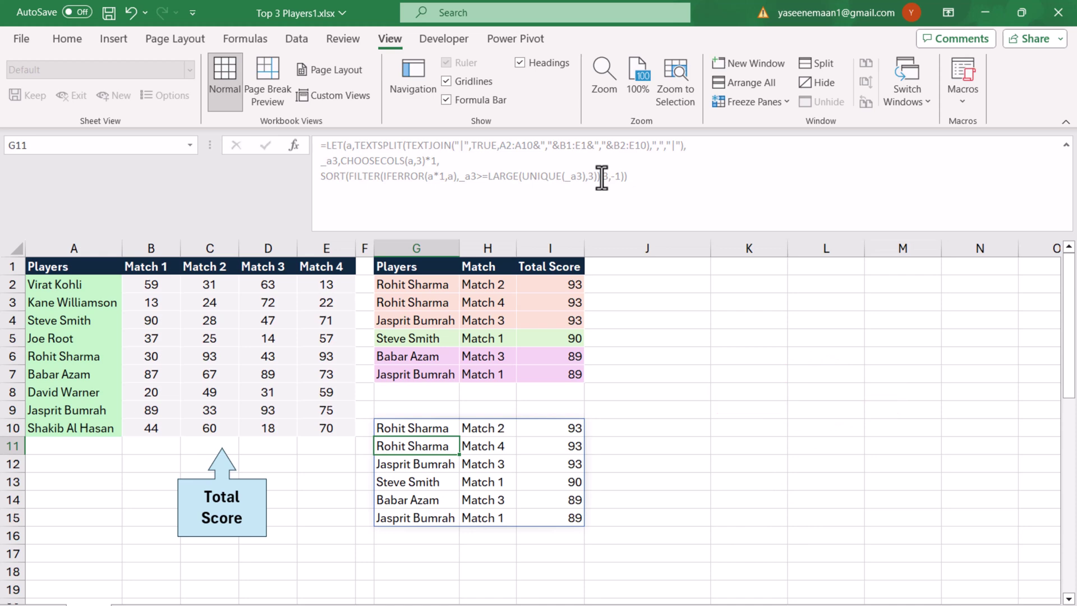
Raise the LARGE cutoff from 3 to 4, adding a seventh row with a Match 1 score of 87.
left_click(420, 428)
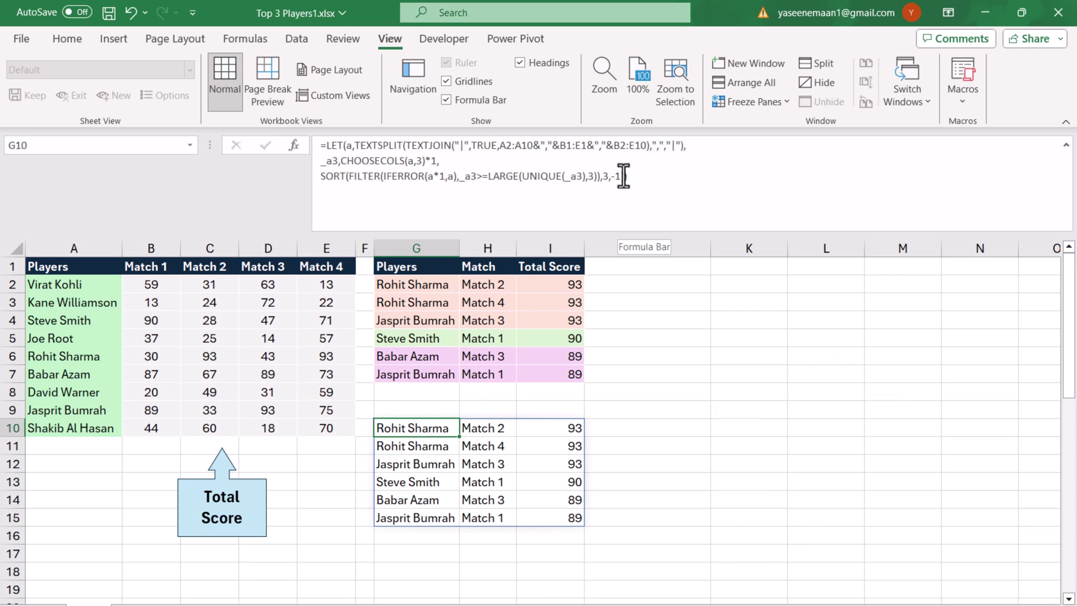
key("Return")
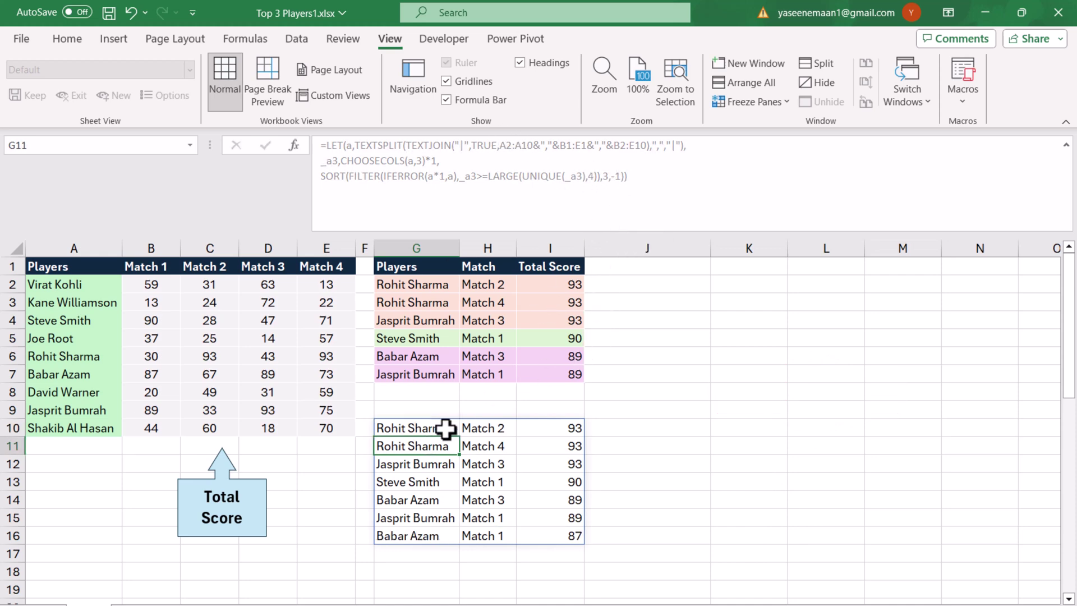